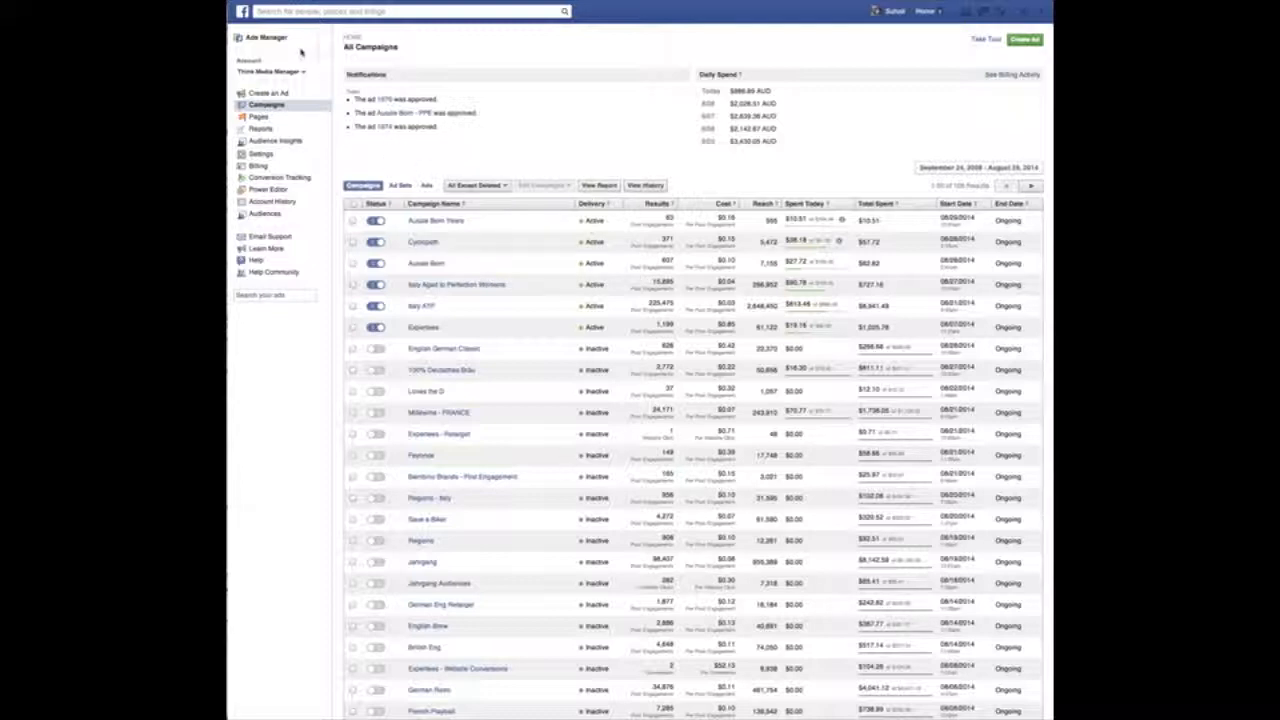
Start a new Page Post Engagement ad for the Social Salon page using the "Know a proud Redhead?" post.
left_click(1026, 42)
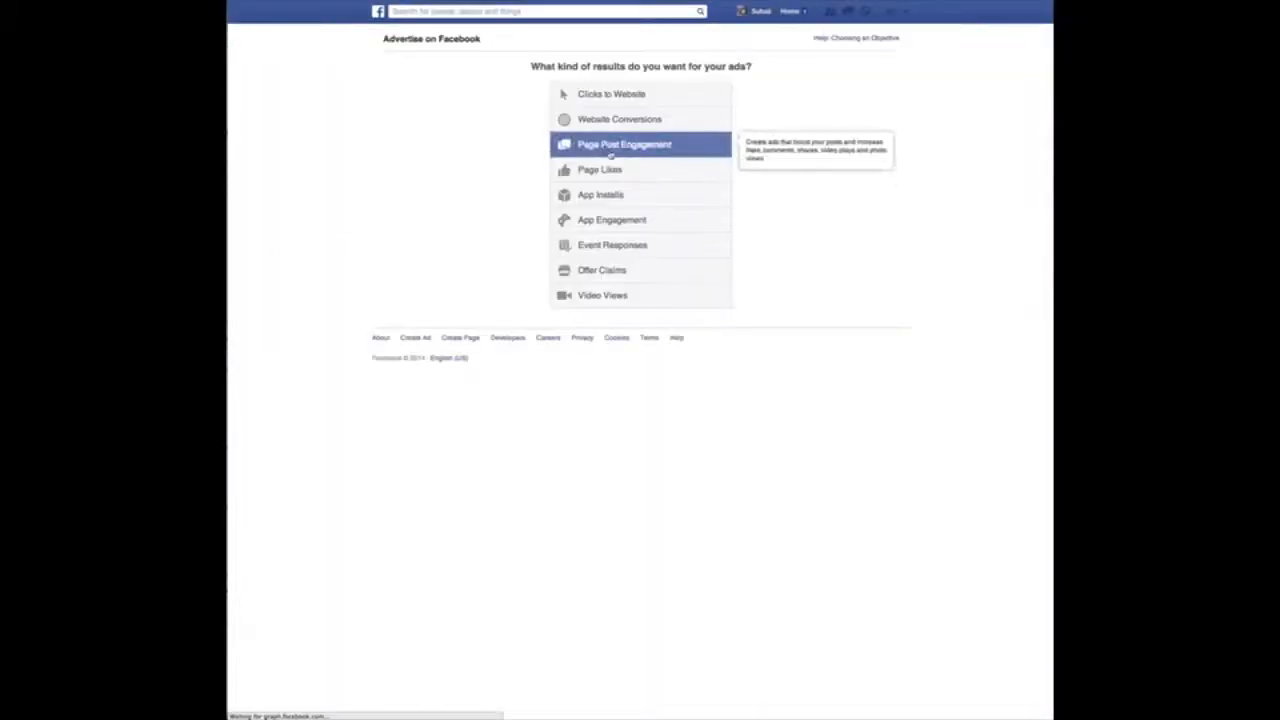
left_click(620, 146)
left_click(709, 220)
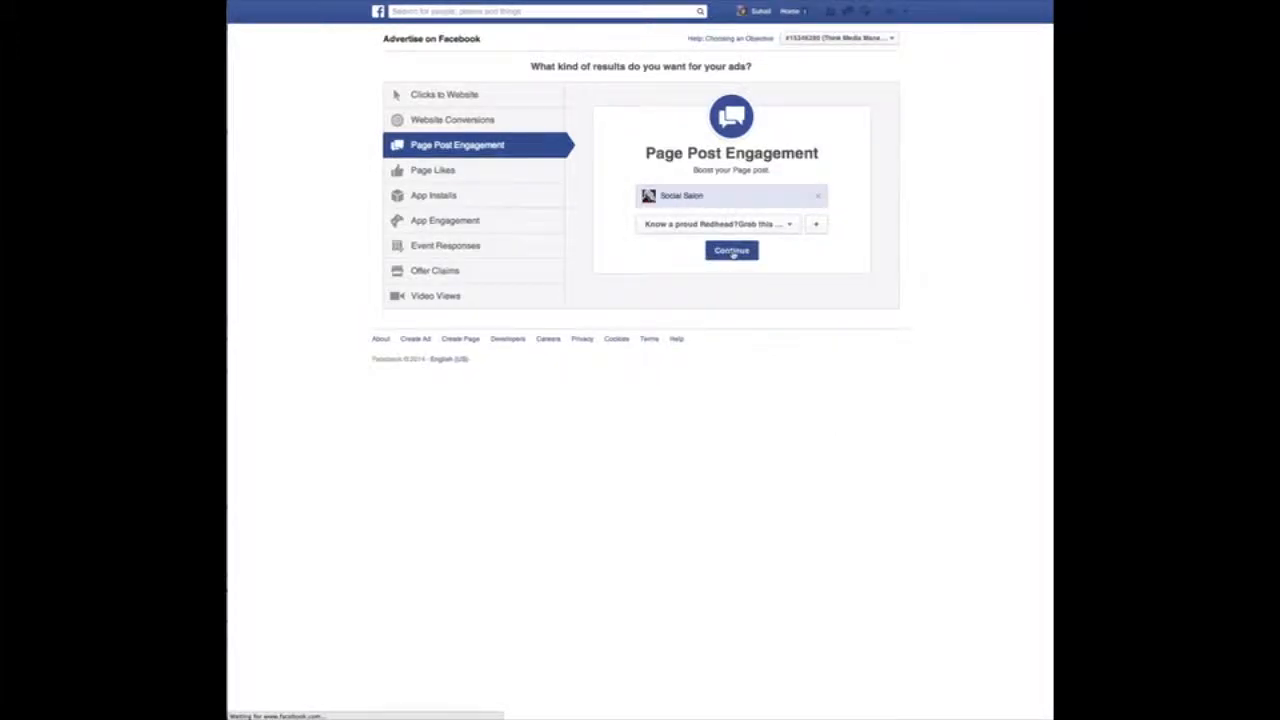
left_click(732, 251)
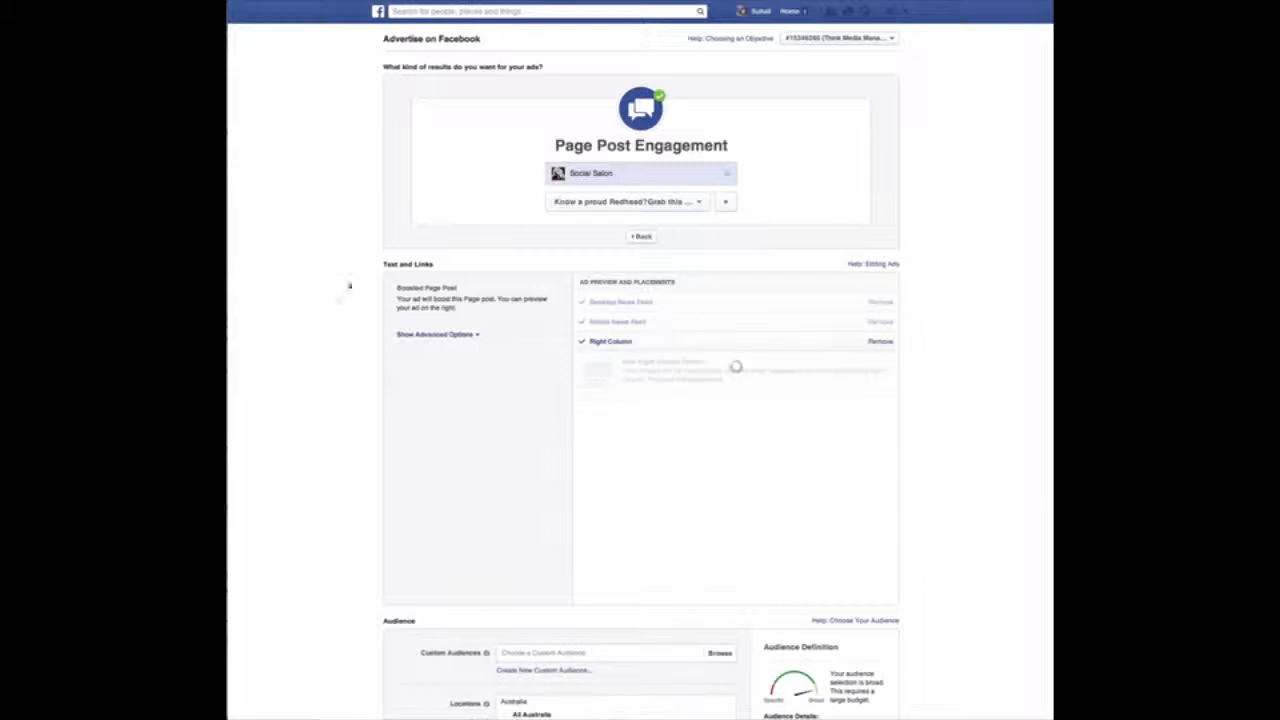
Remove Australia from the audience locations and search the location options for "united sta".
scroll(704, 377, "down", 5)
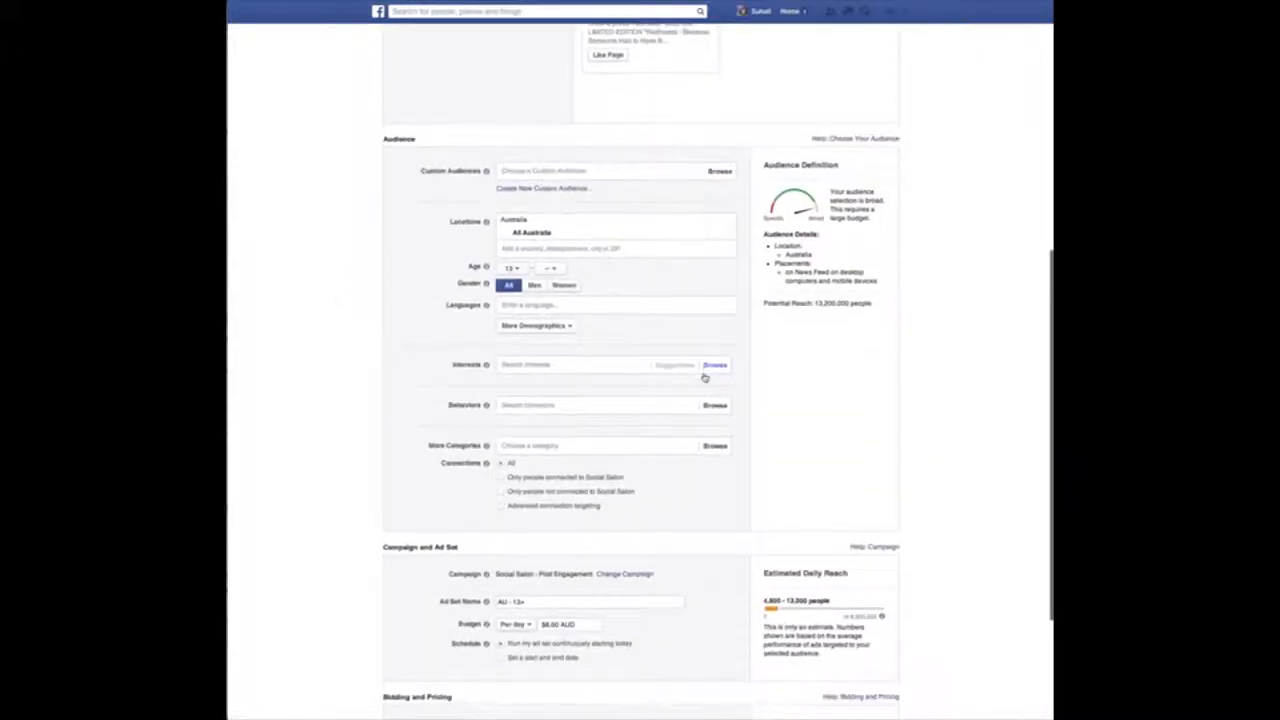
scroll(705, 375, "up", 6)
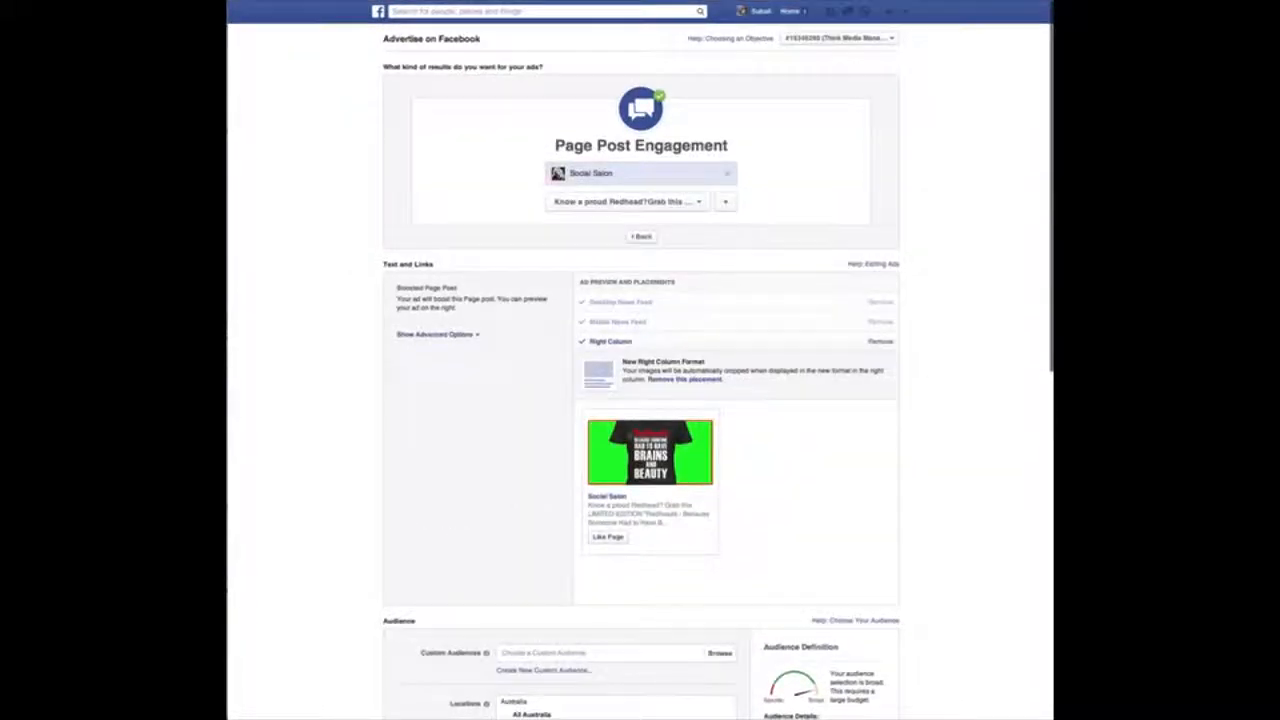
scroll(650, 453, "down", 3)
scroll(650, 453, "down", 10)
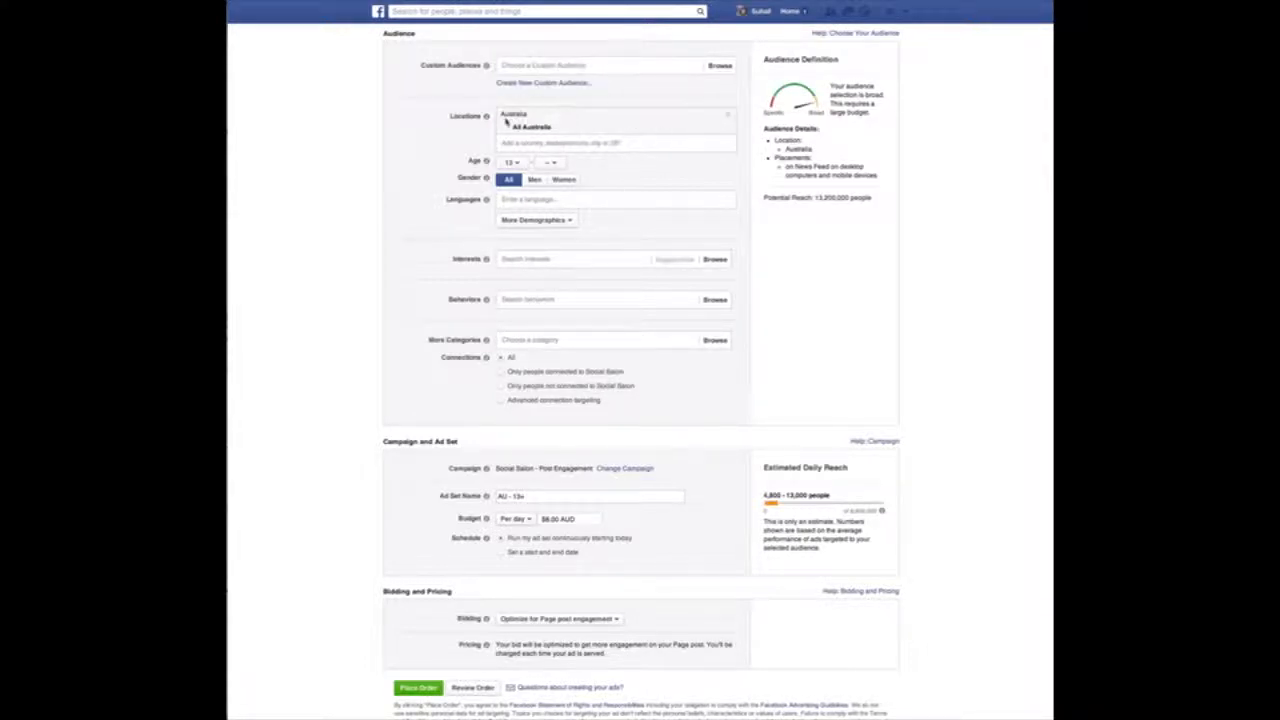
left_click(601, 119)
type("united sta")
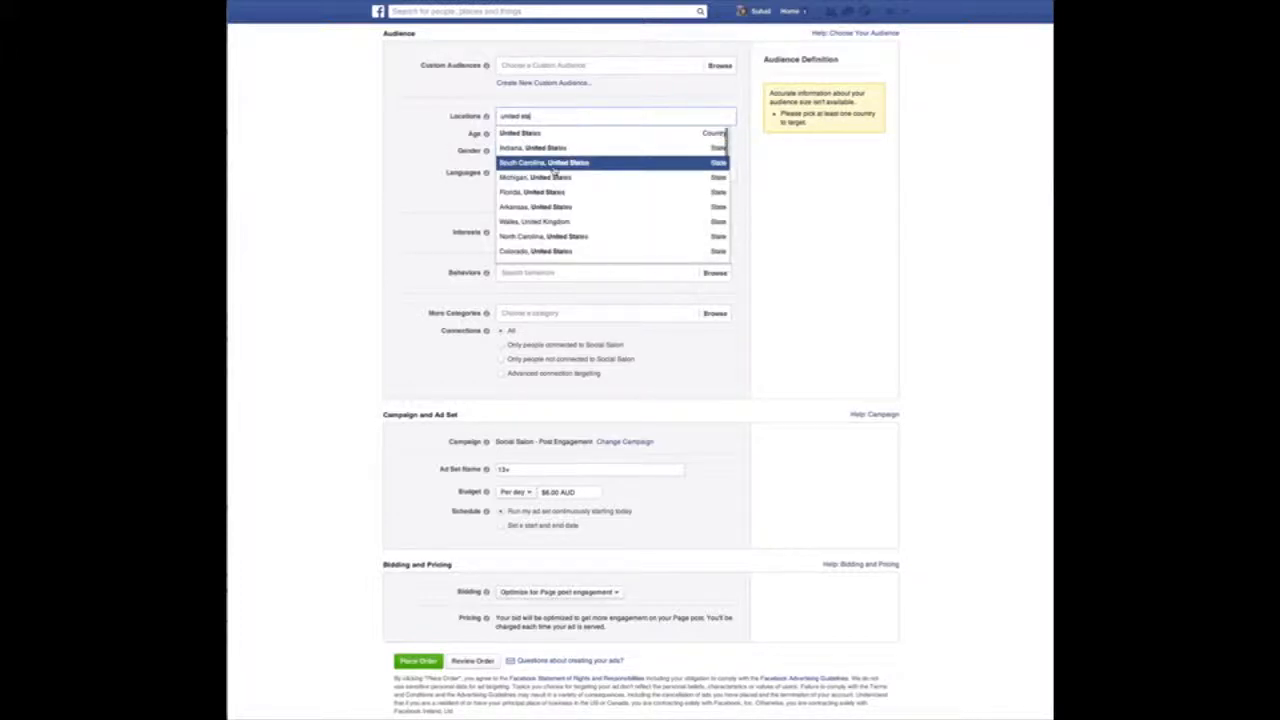
scroll(551, 222, "down", 5)
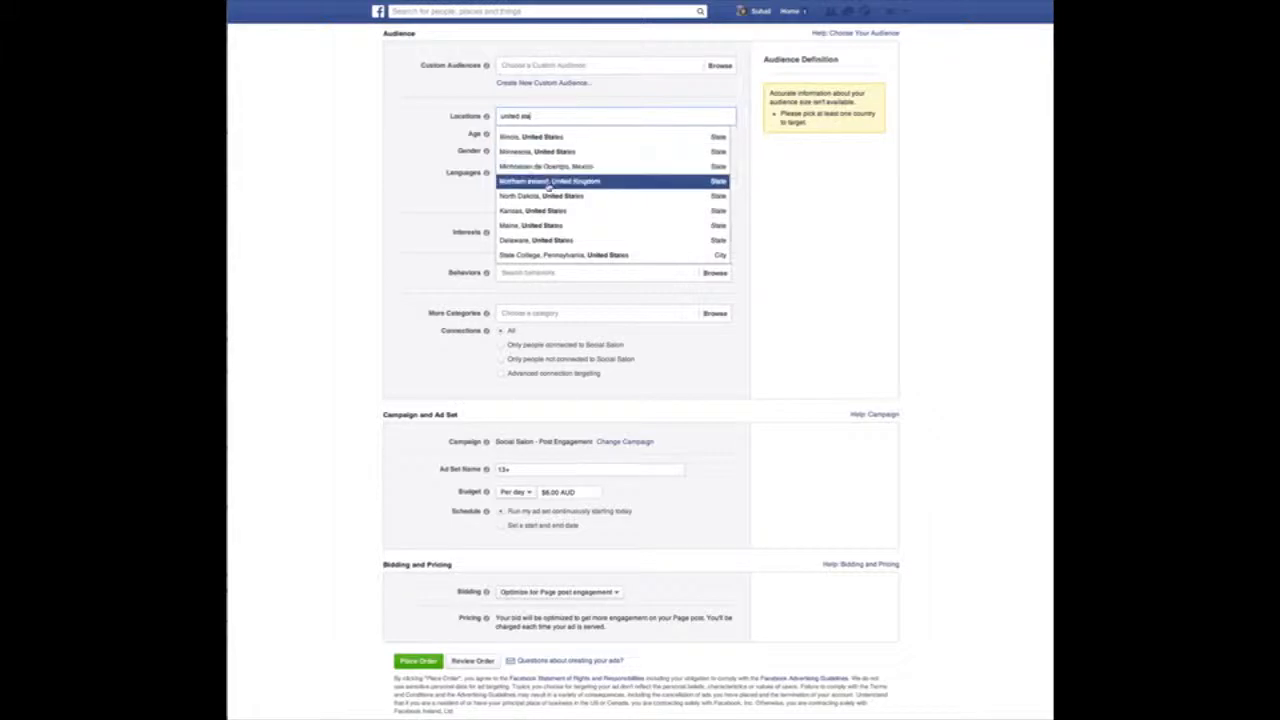
triple_click(548, 116)
key("BackSpace")
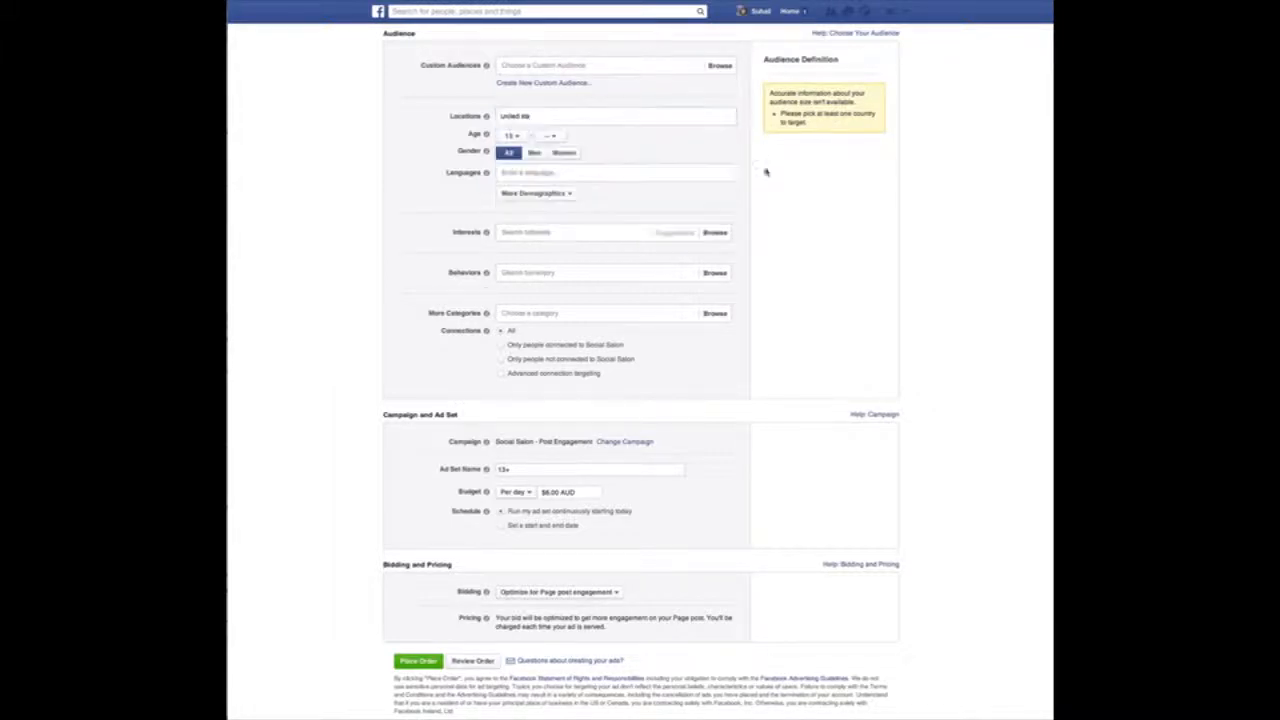
Examine the minimum and maximum age options available for the audience.
left_click(512, 135)
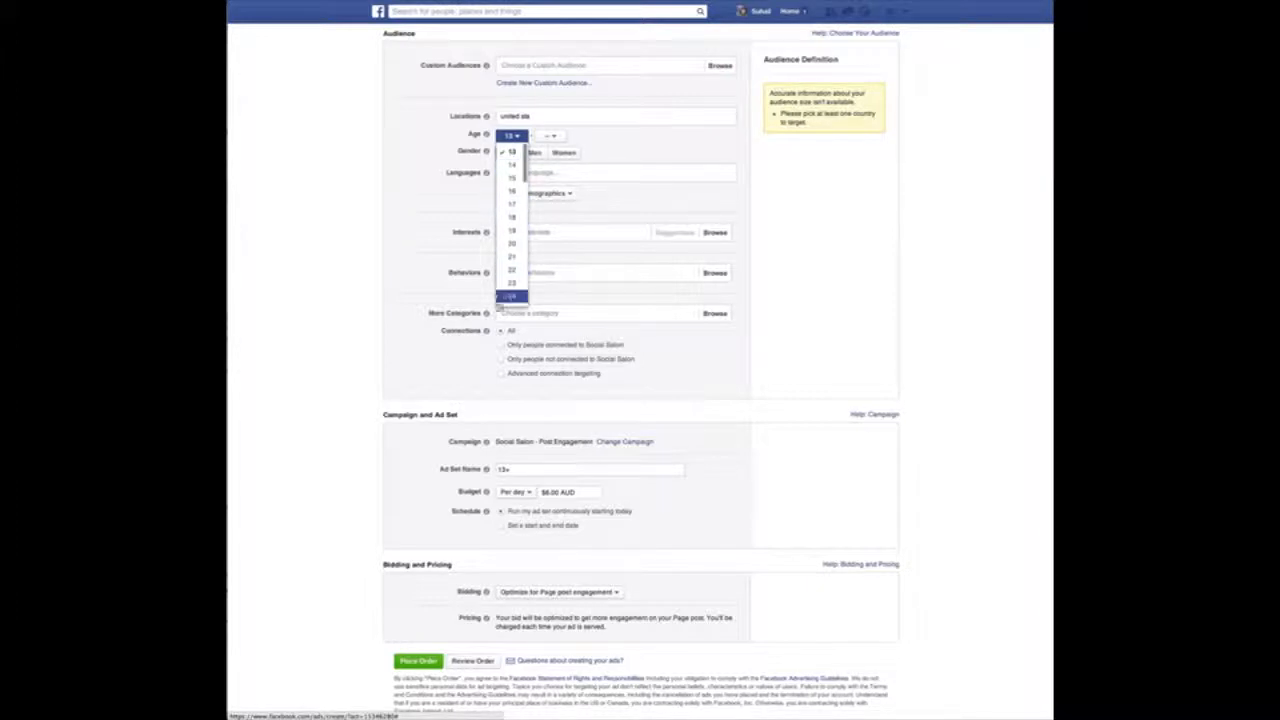
scroll(512, 197, "down", 3)
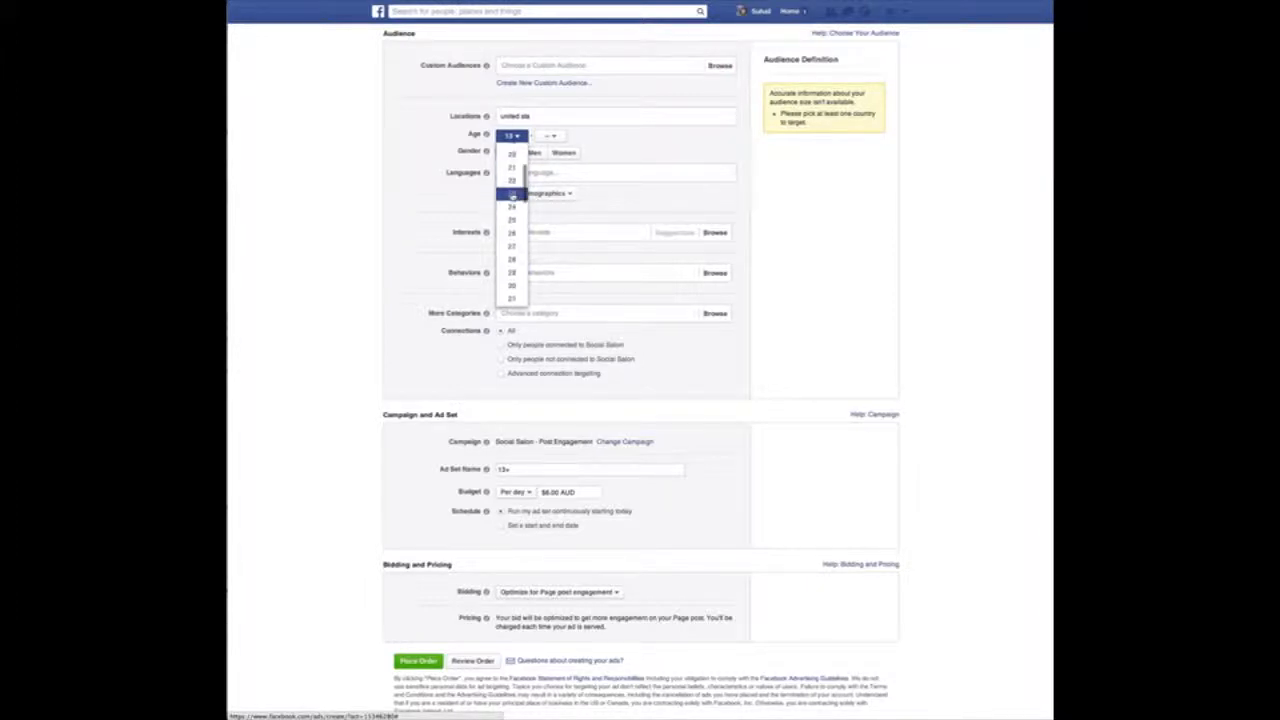
scroll(513, 206, "down", 1)
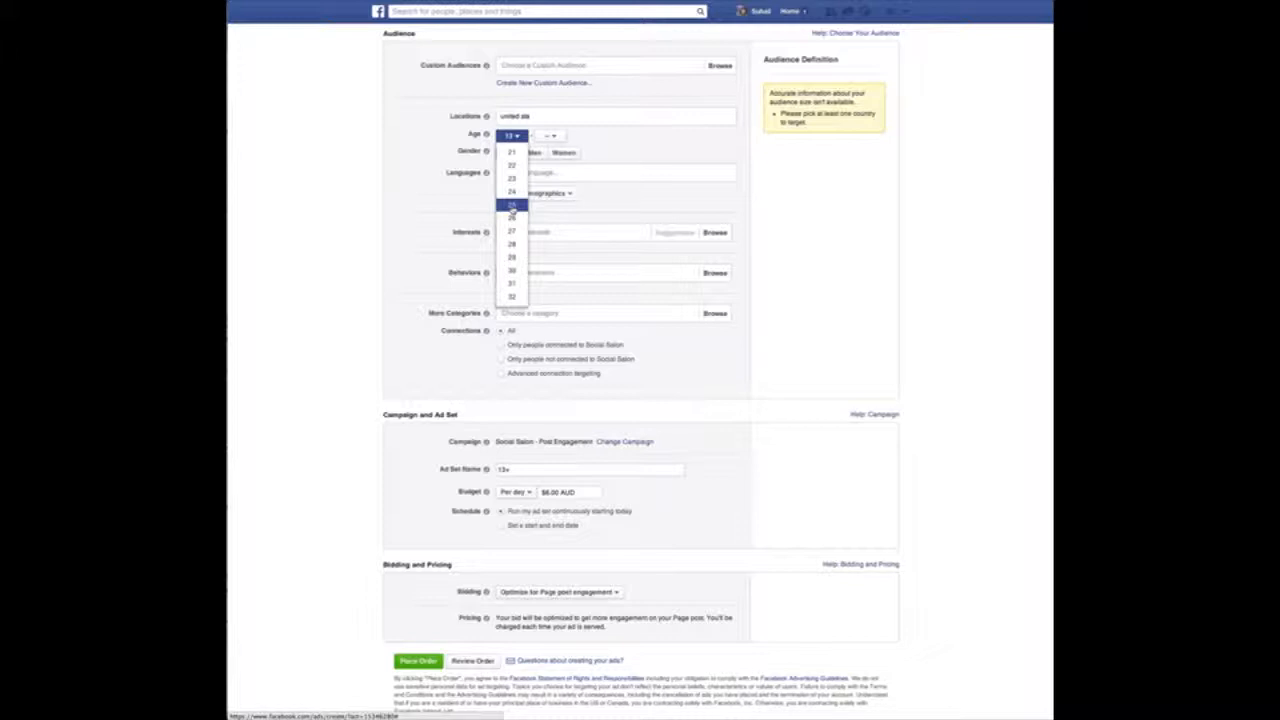
left_click(550, 135)
scroll(549, 163, "down", 2)
scroll(549, 165, "down", 12)
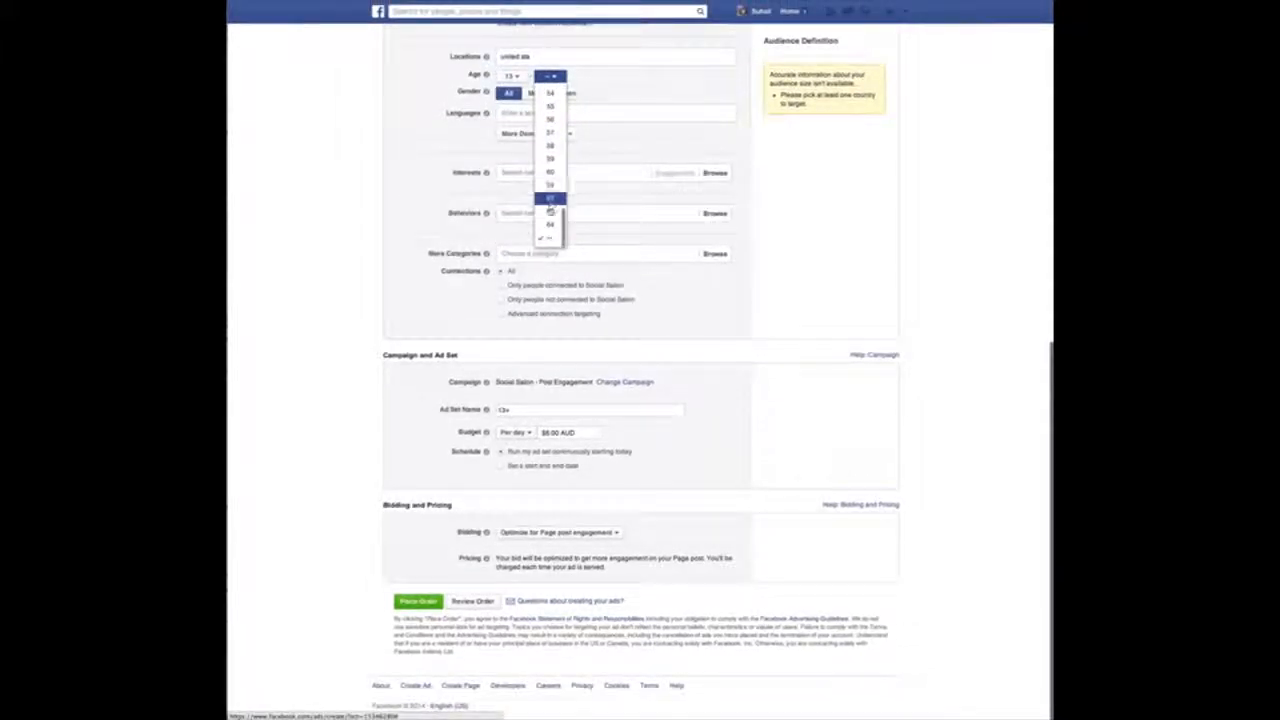
left_click(627, 91)
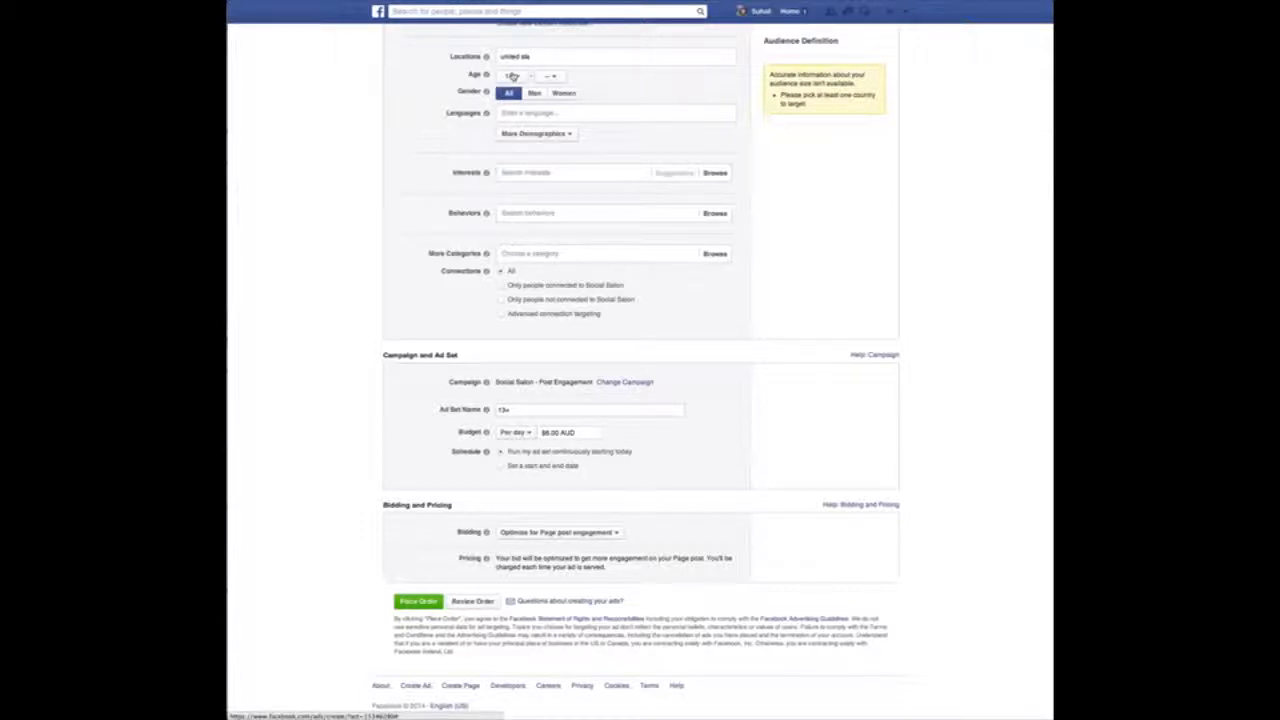
left_click(552, 113)
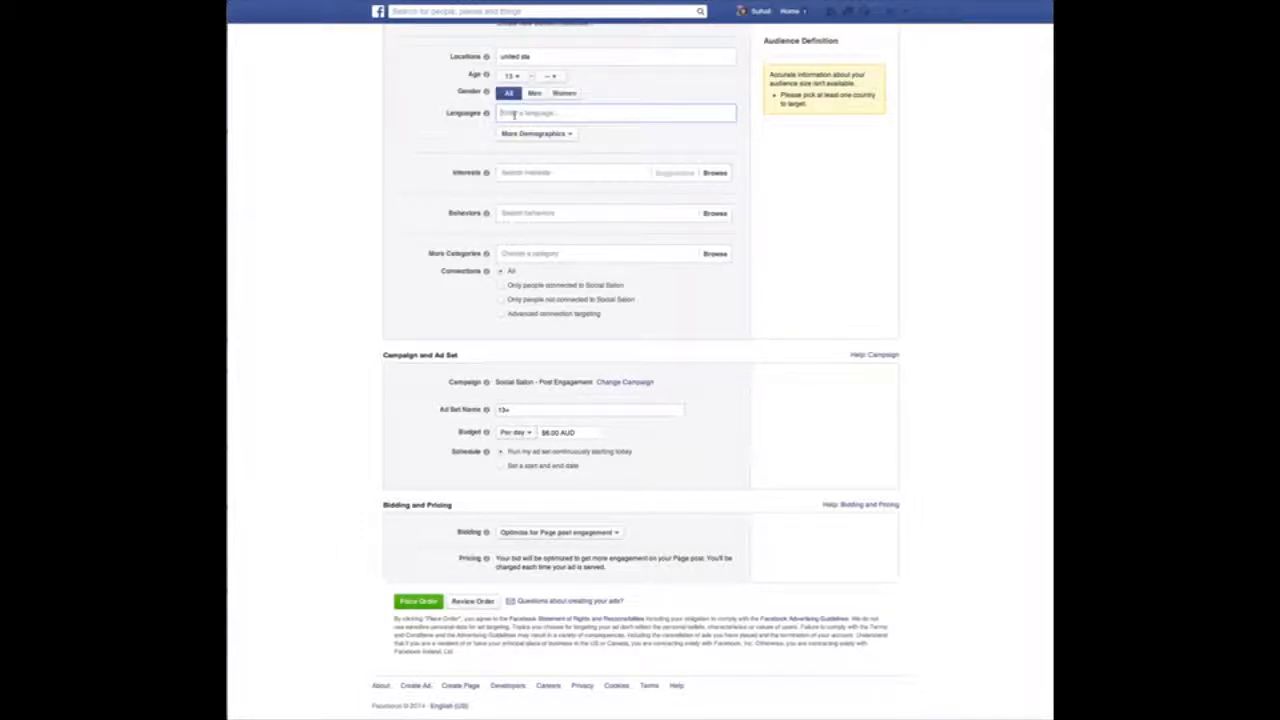
Replace the location search text with "united" and target the country United States.
scroll(517, 117, "up", 5)
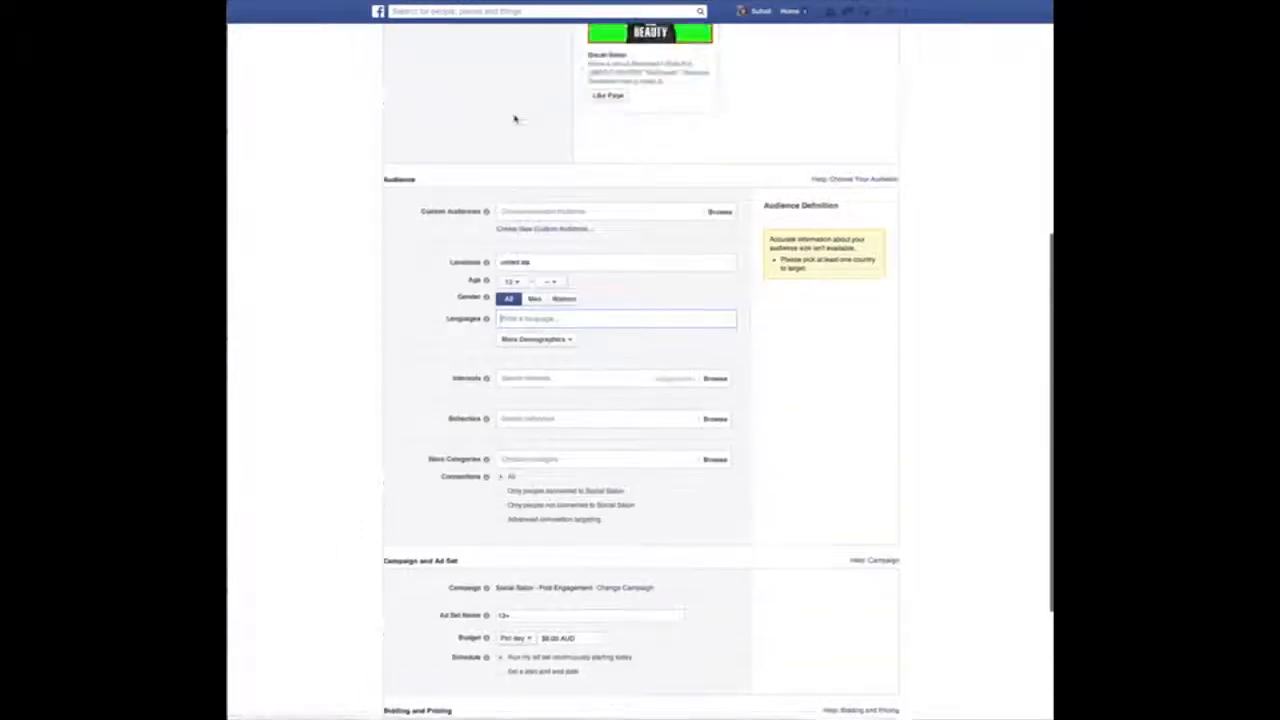
scroll(591, 168, "down", 2)
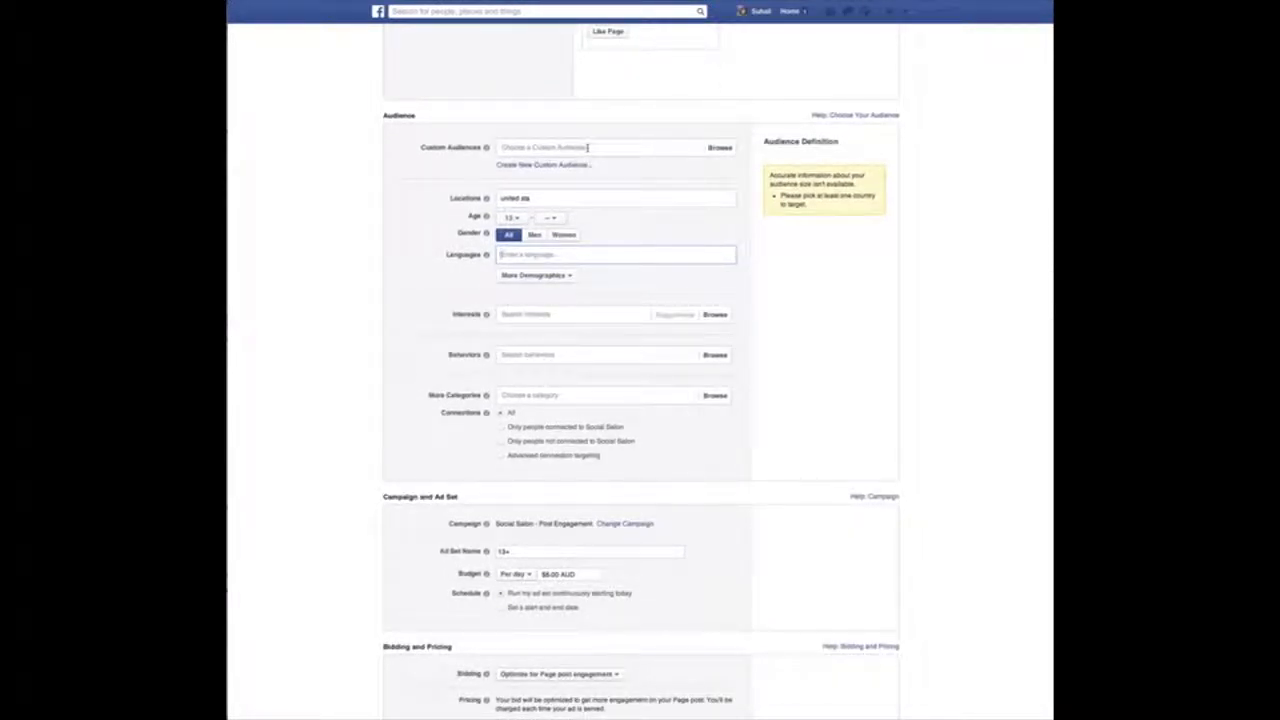
triple_click(558, 199)
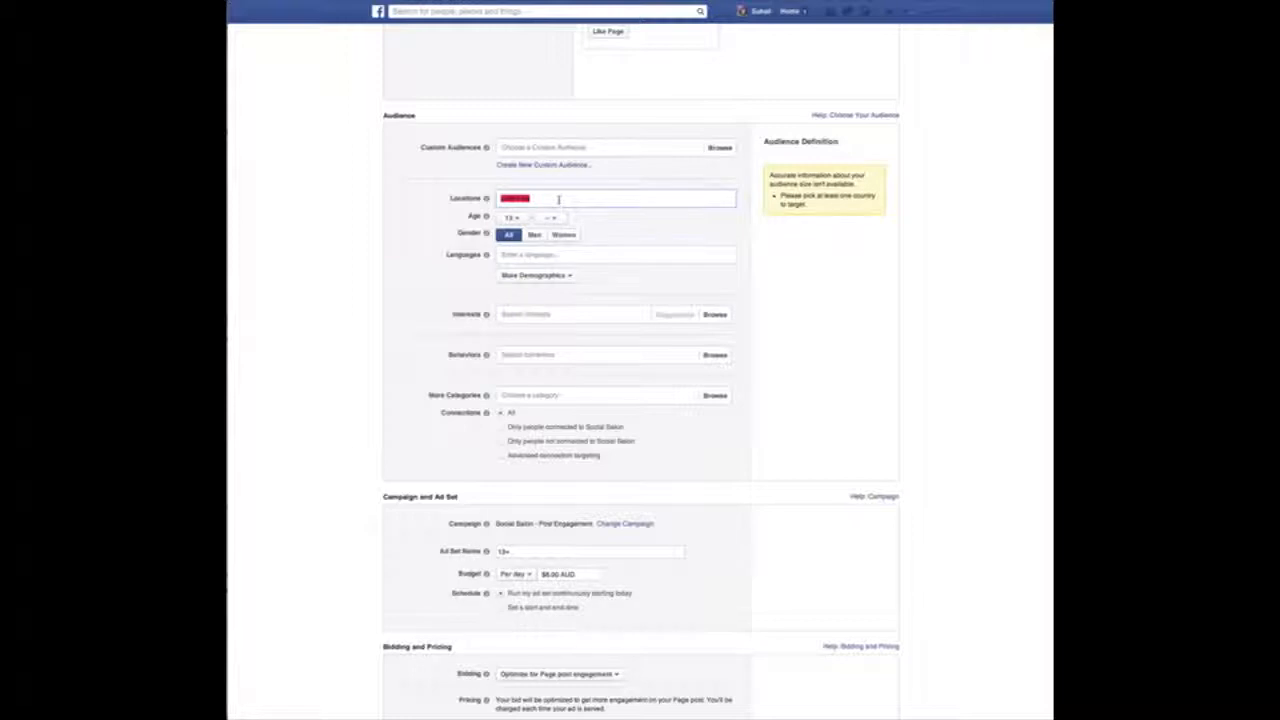
type("united")
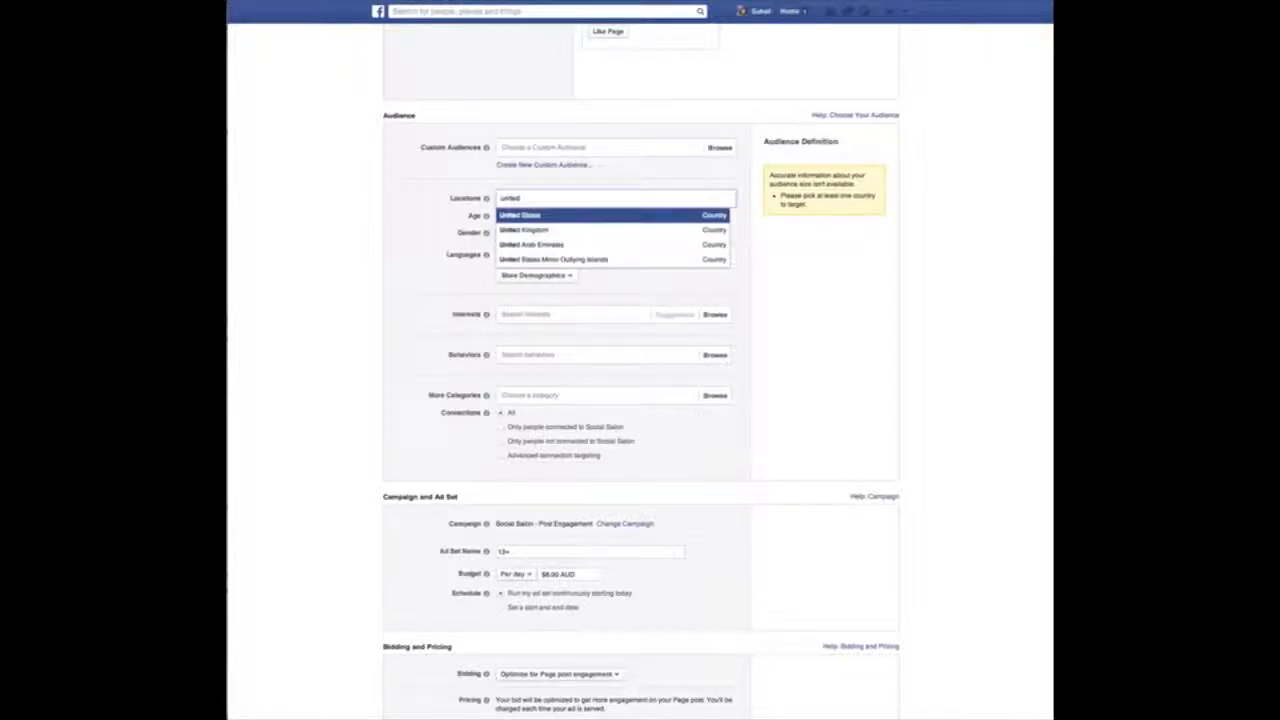
key("Return")
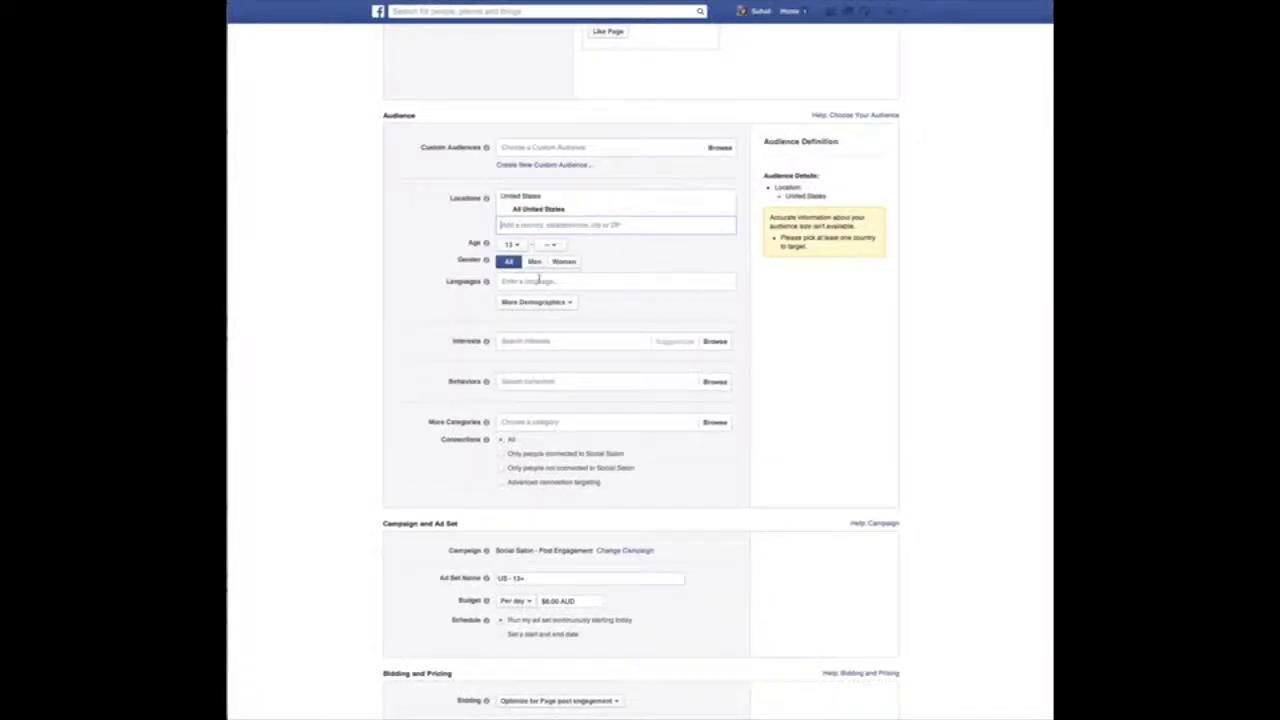
Examine the additional demographic options for the audience, including Relationship, Education, Work and Parents.
left_click(535, 282)
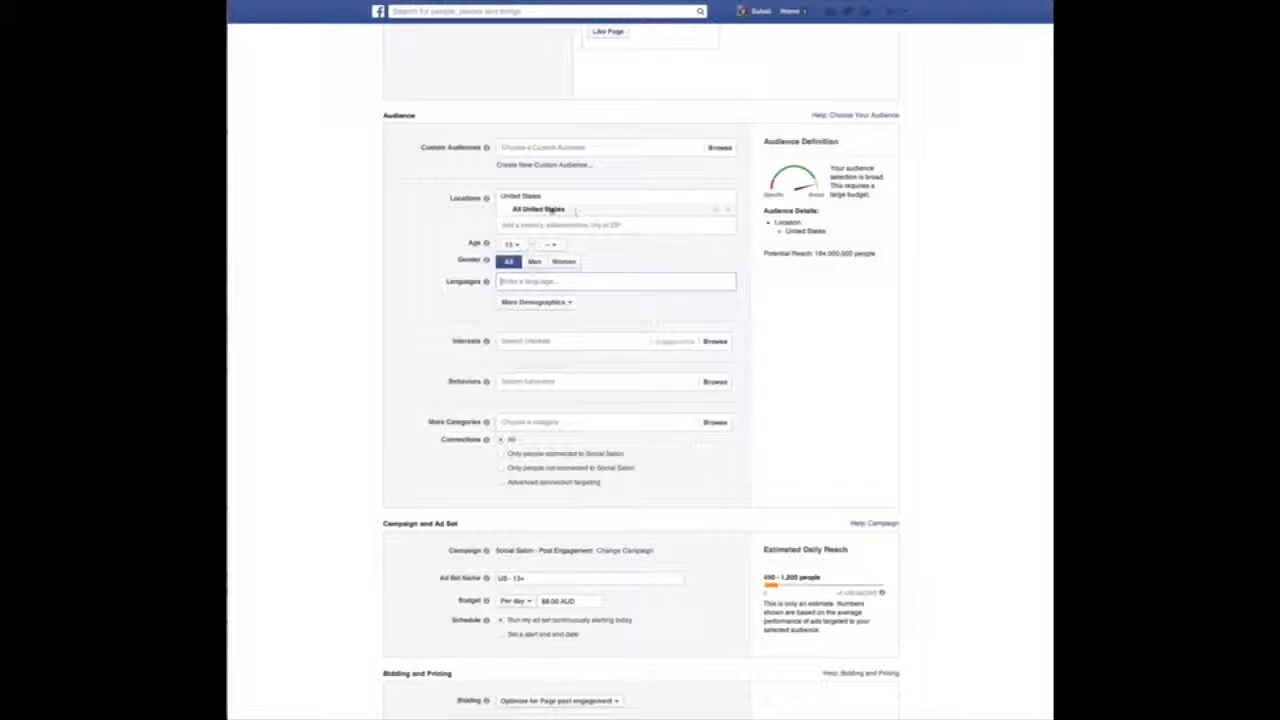
scroll(548, 212, "down", 2)
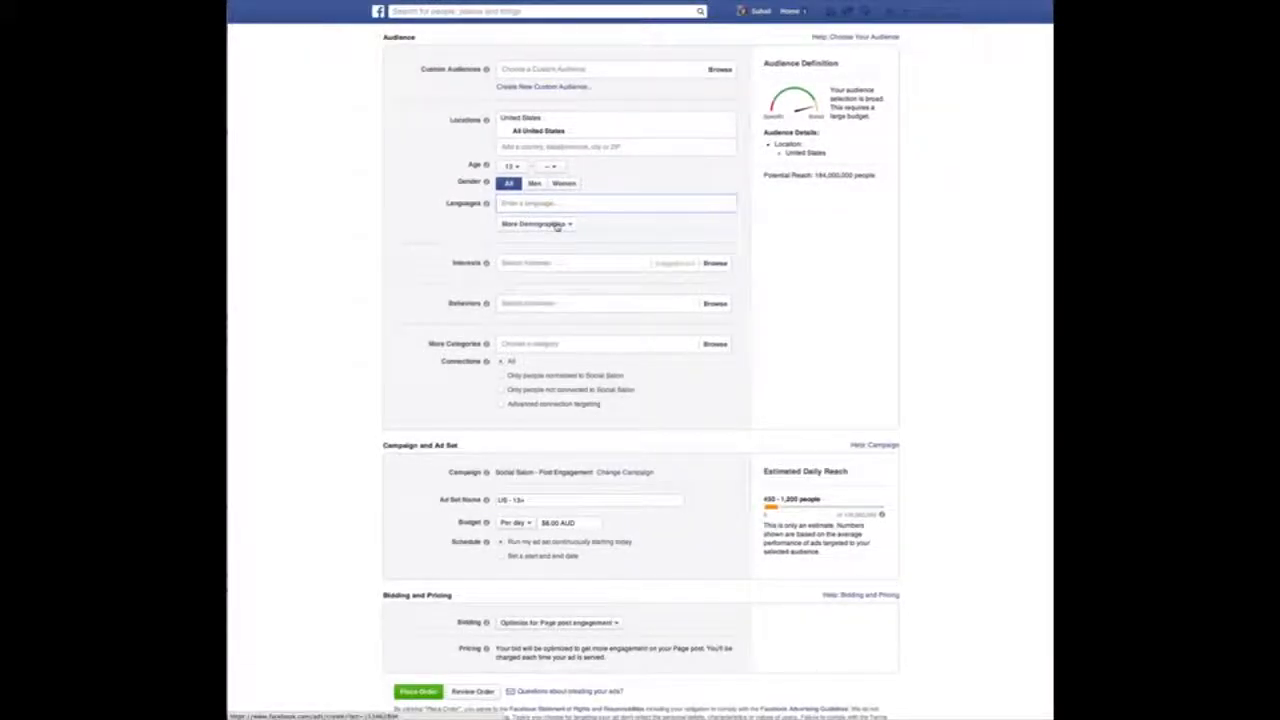
left_click(556, 224)
mouse_move(553, 243)
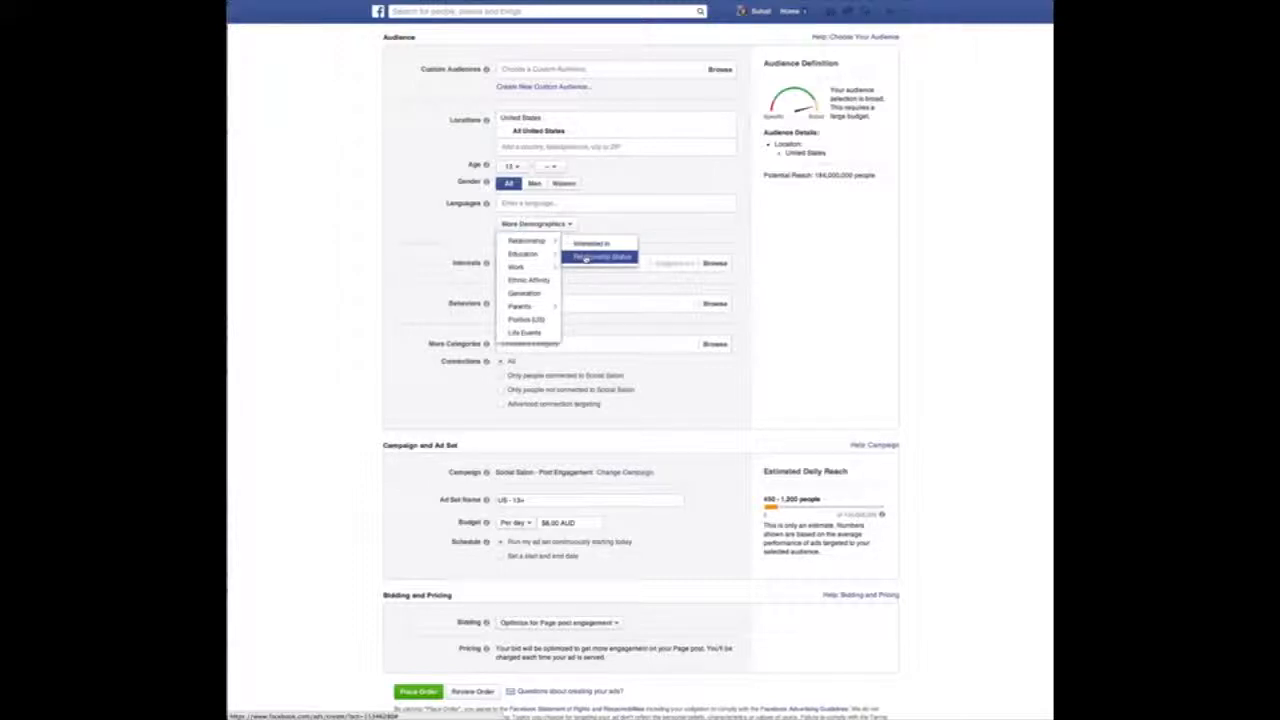
mouse_move(552, 255)
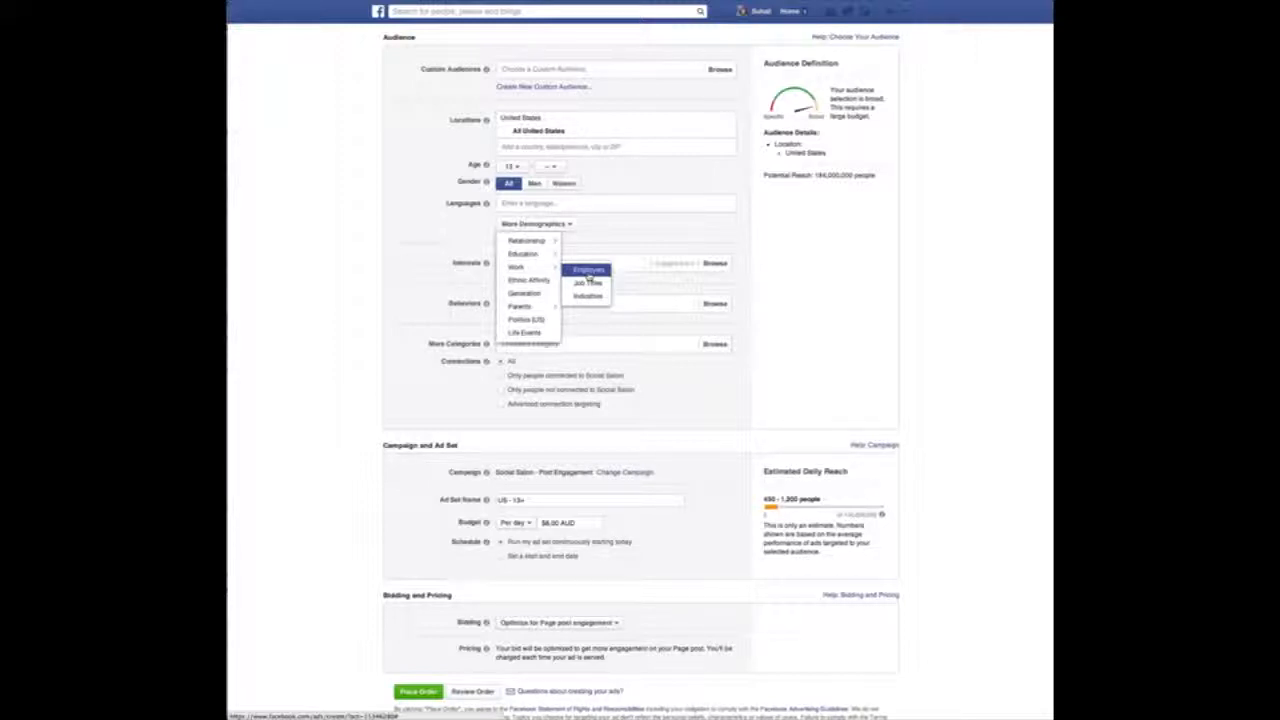
mouse_move(535, 307)
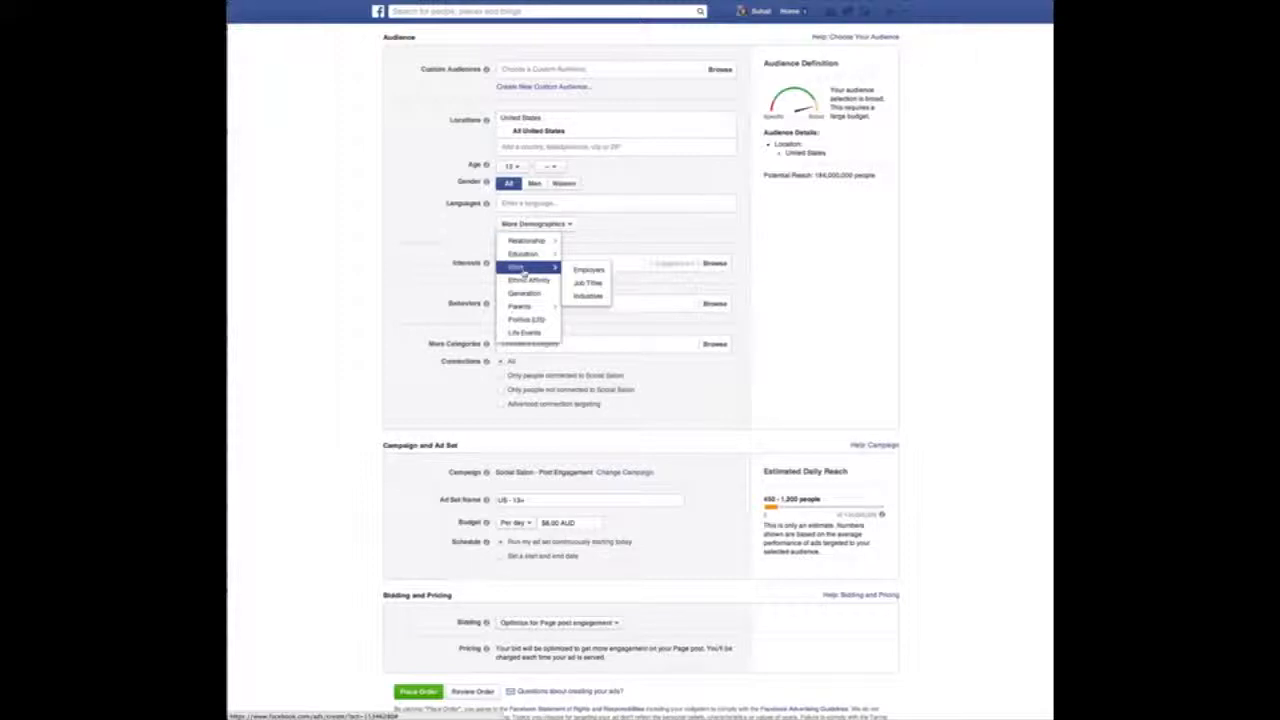
left_click(557, 226)
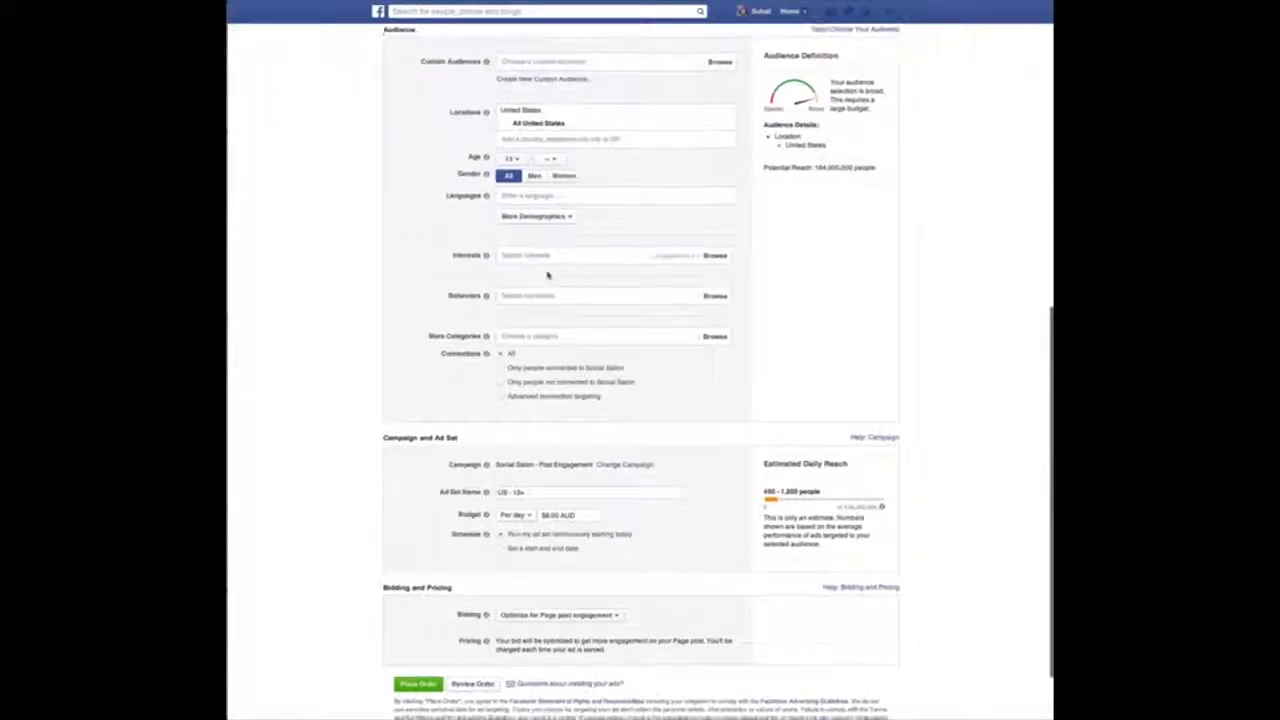
Search the audience interests for "red hair" and add the Red hair interest.
scroll(560, 240, "down", 2)
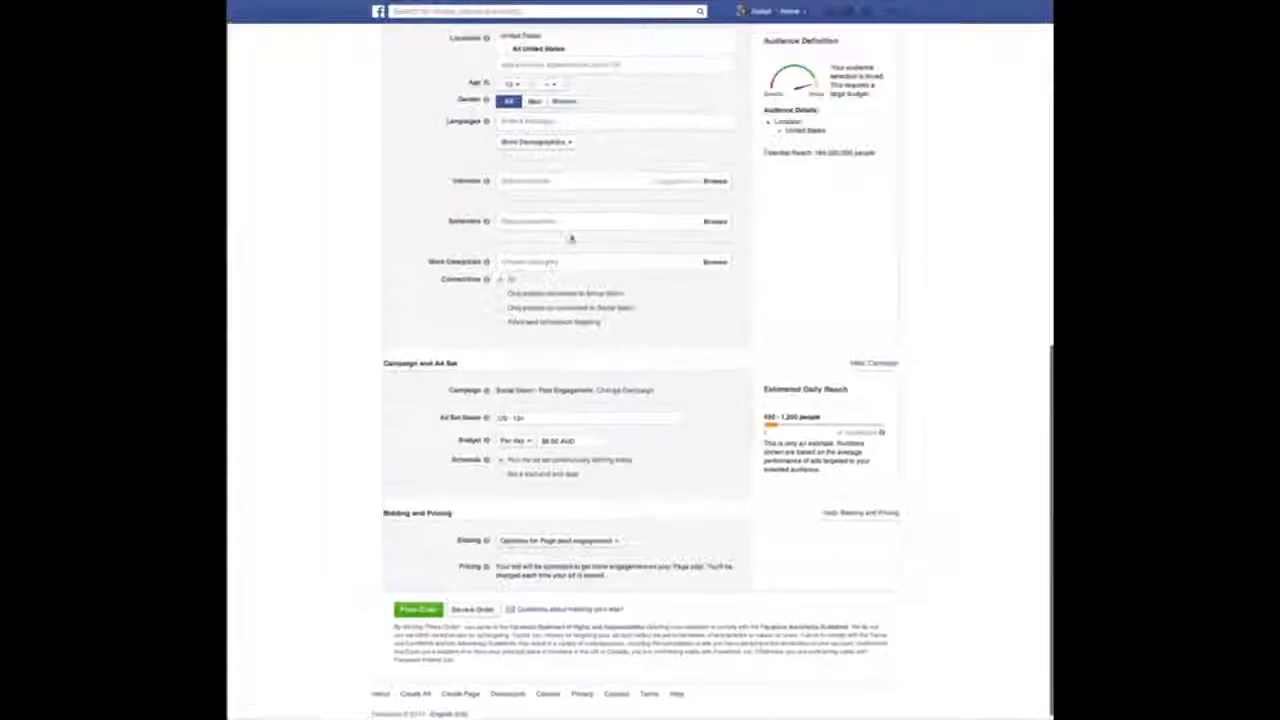
left_click(527, 180)
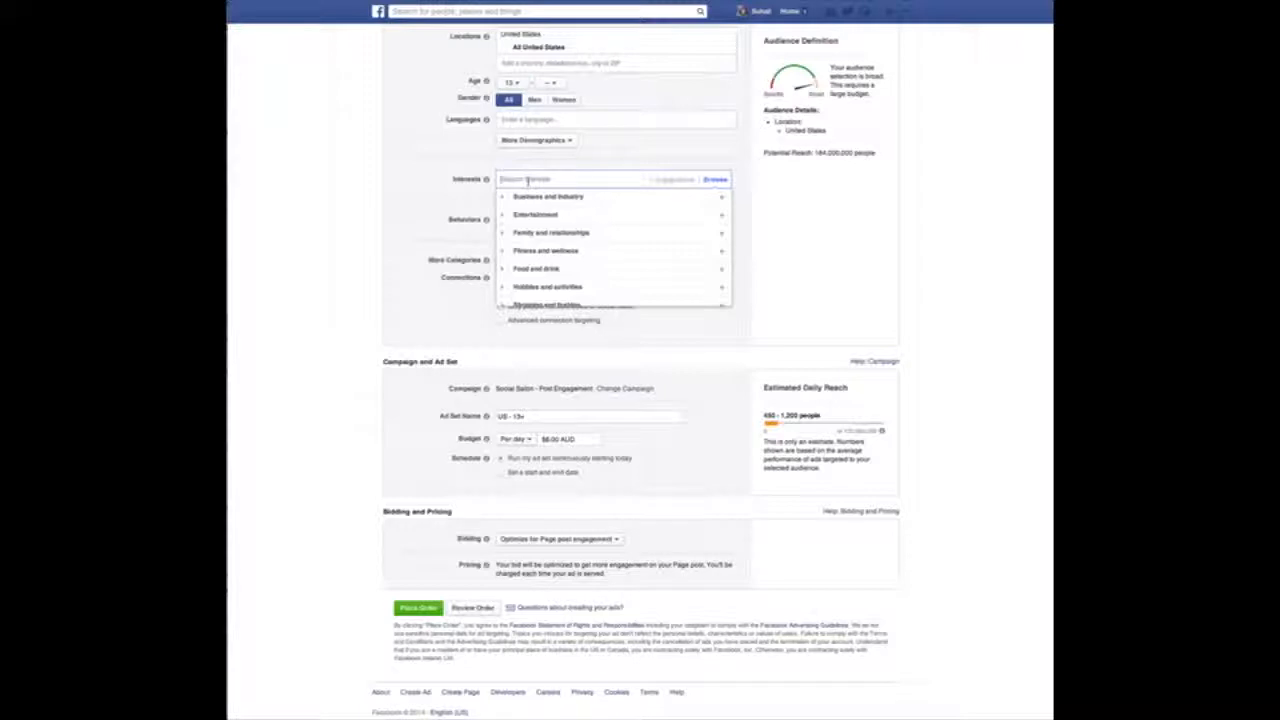
type("red hot")
type("ir")
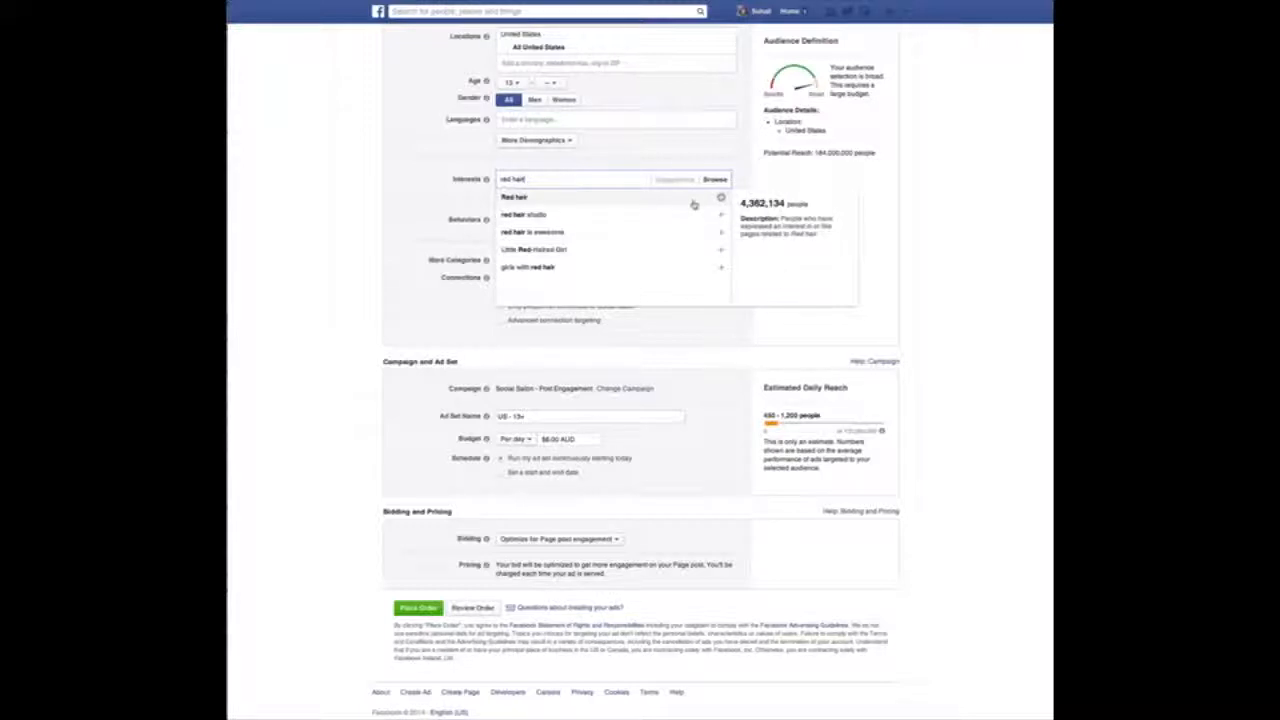
left_click(521, 198)
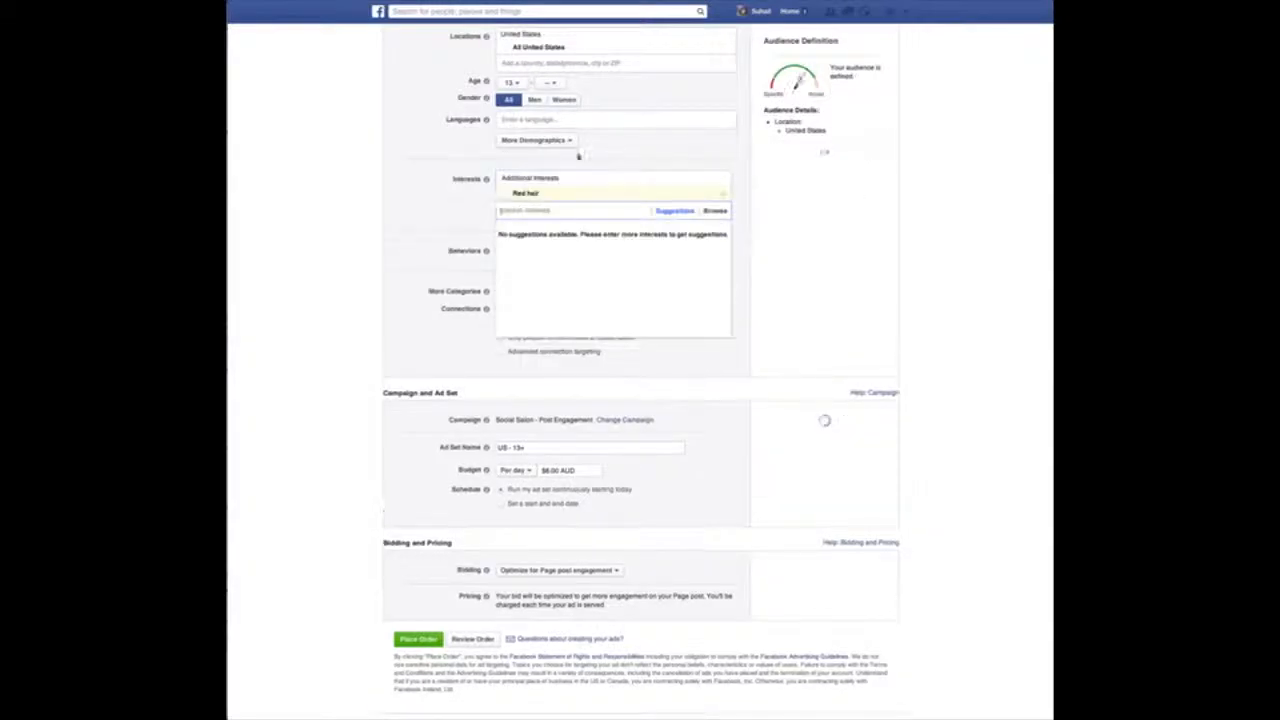
Restrict the audience to women aged 25 to 45 and highlight the potential reach figure.
left_click(563, 99)
left_click(512, 83)
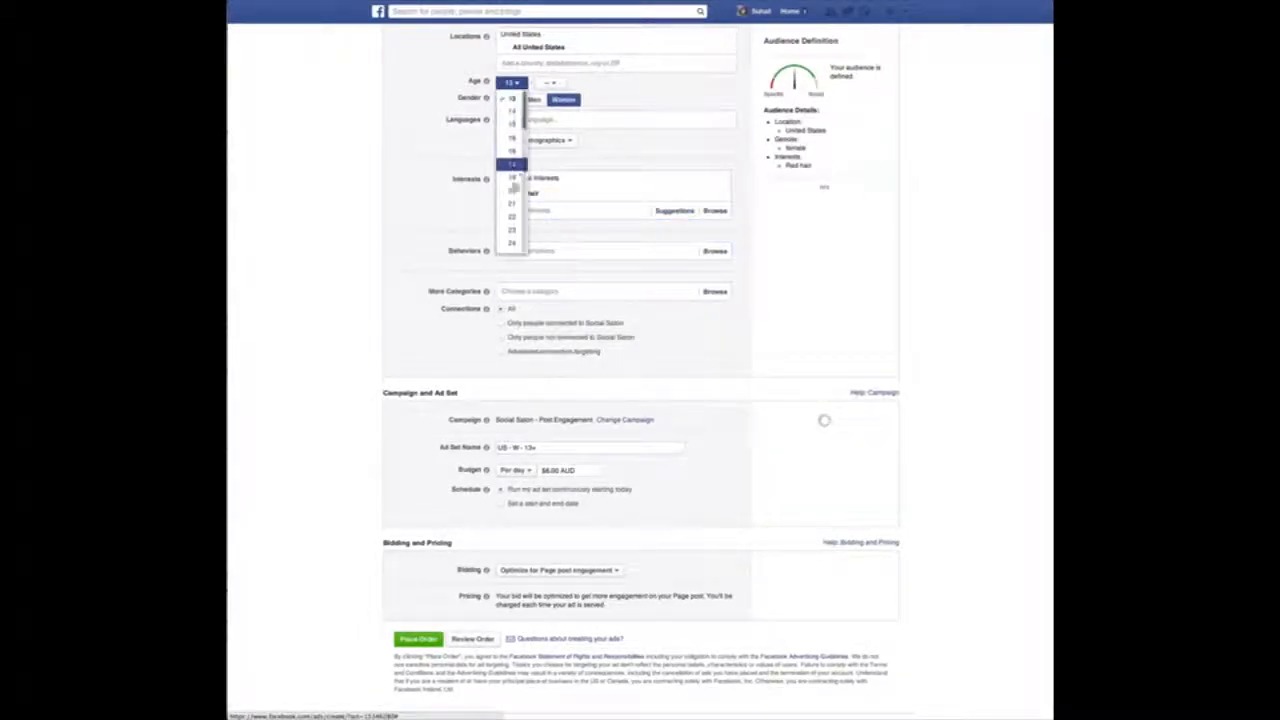
left_click(512, 188)
left_click(549, 83)
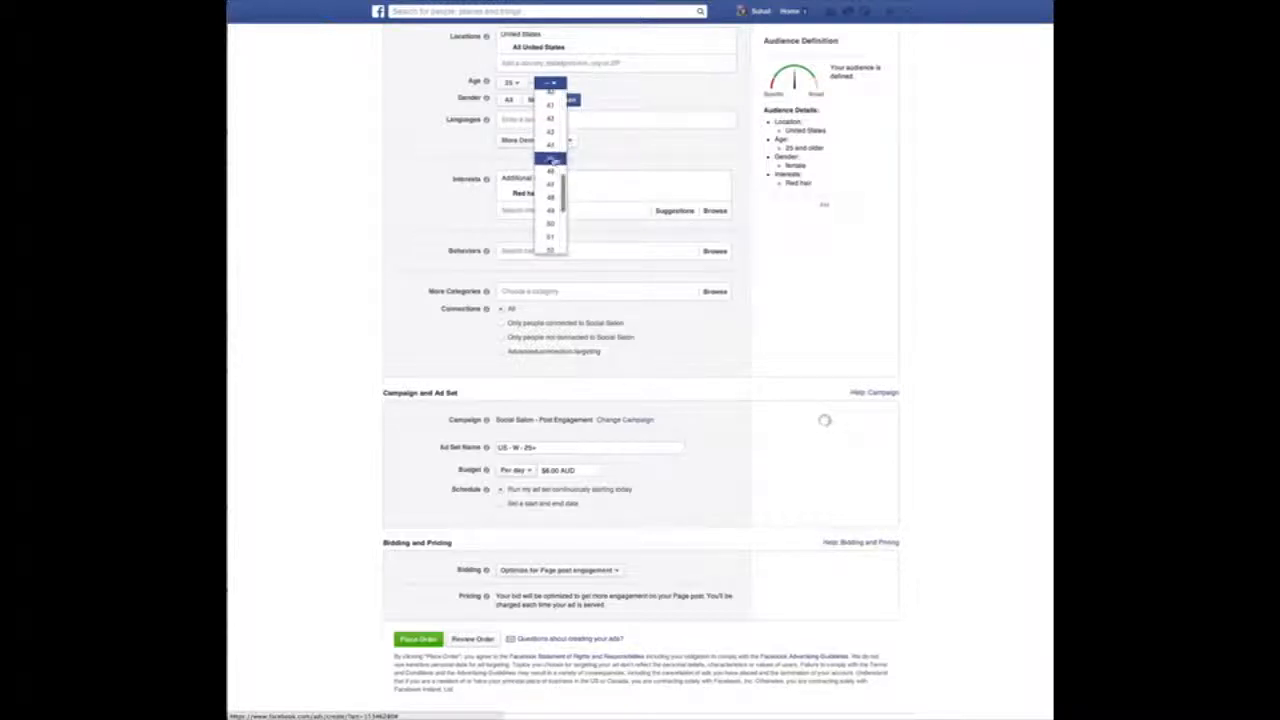
left_click(551, 163)
left_click_drag(784, 131, 873, 204)
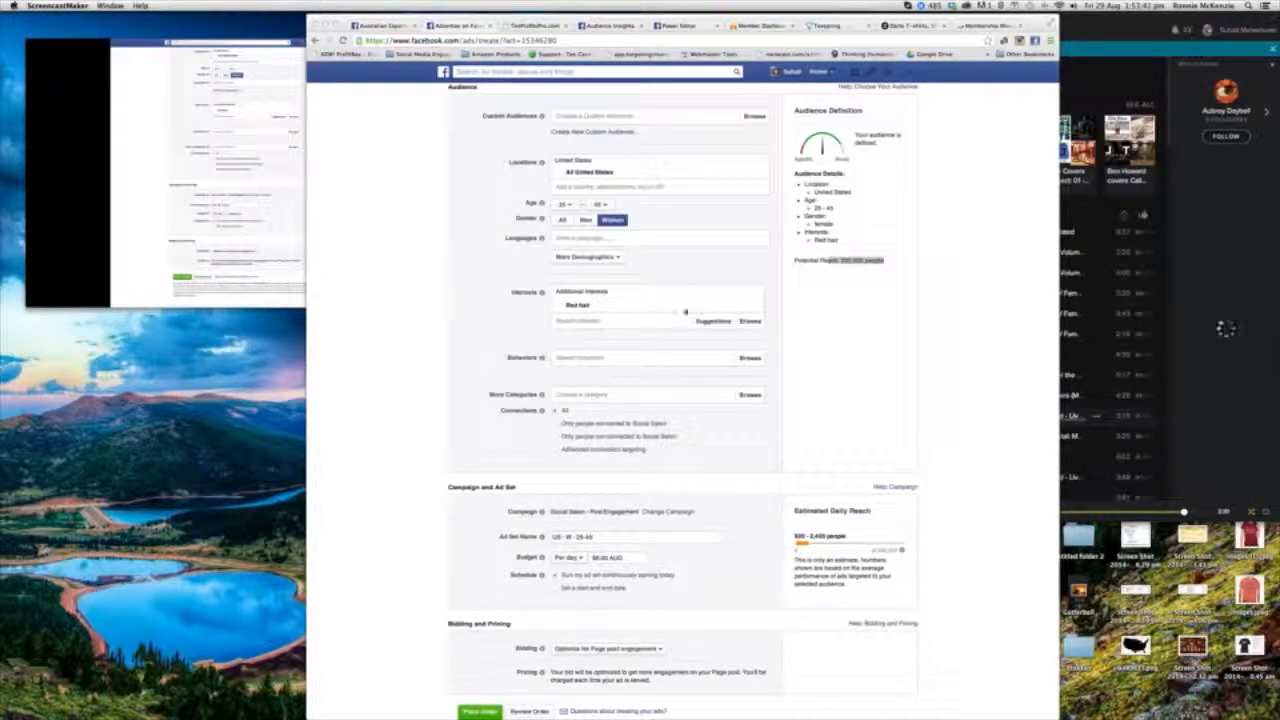
Search the audience interests for "red hair" and run the same search on Facebook from the group page.
left_click(652, 320)
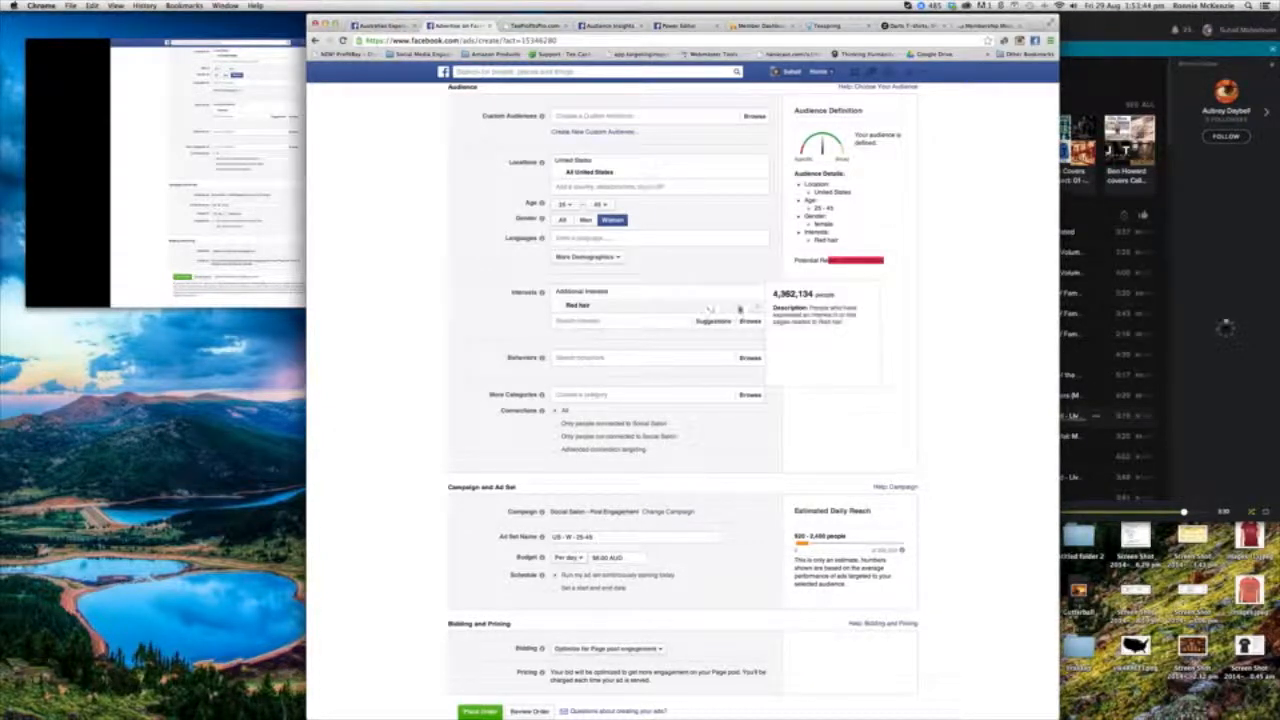
type("red hair")
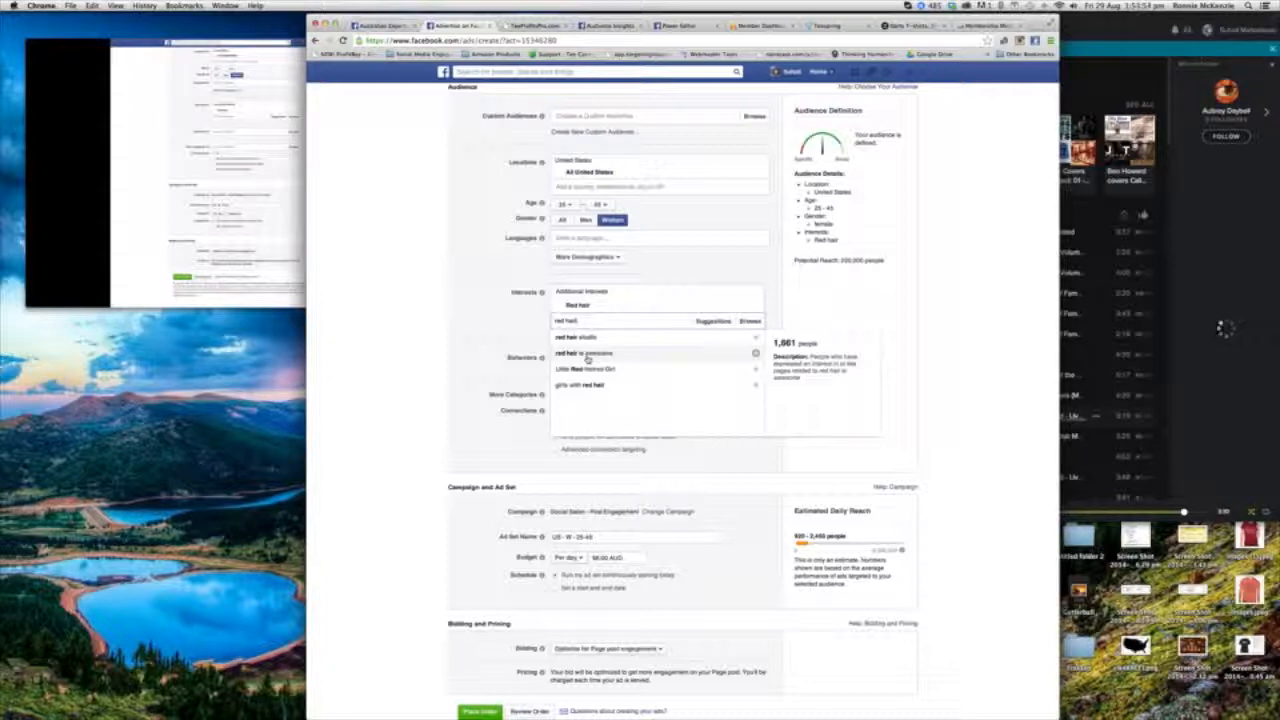
left_click(375, 25)
left_click(432, 73)
key("super+a")
type("red haird")
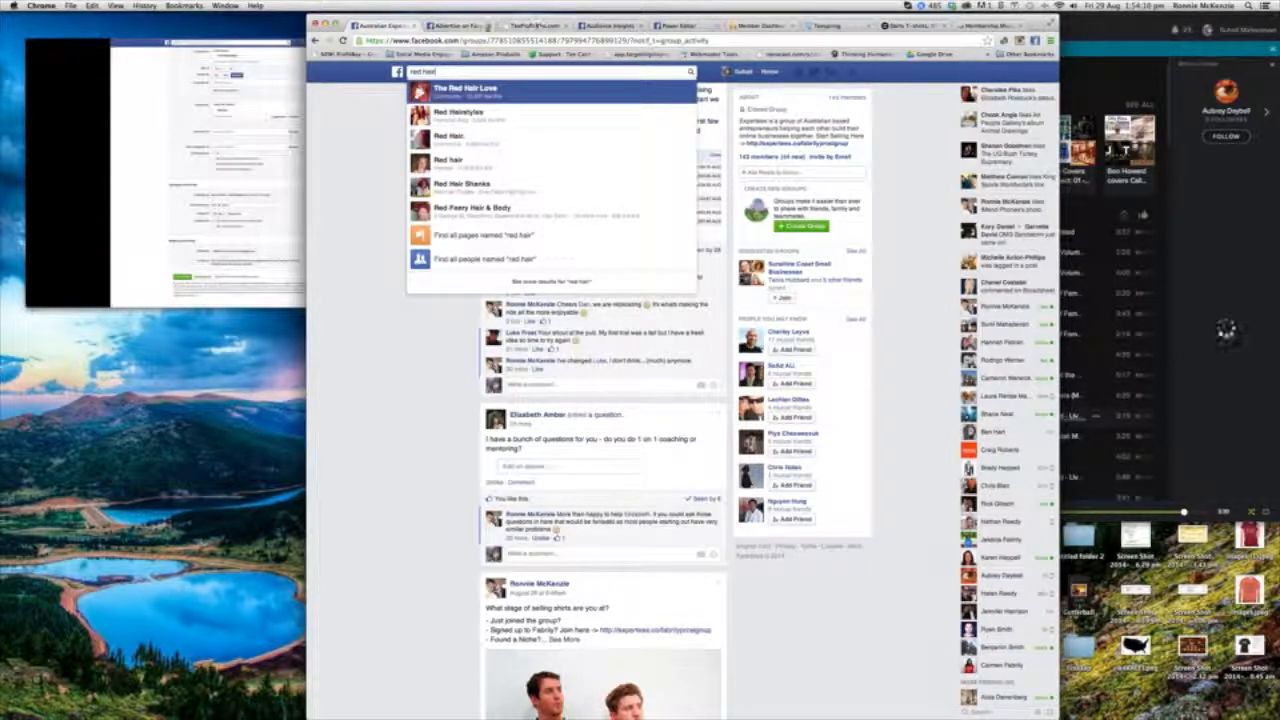
Repeat the "red hair" interest search in the ad form, and find and open the Facebook page "Red hair is Awesome".
left_click(468, 25)
triple_click(605, 322)
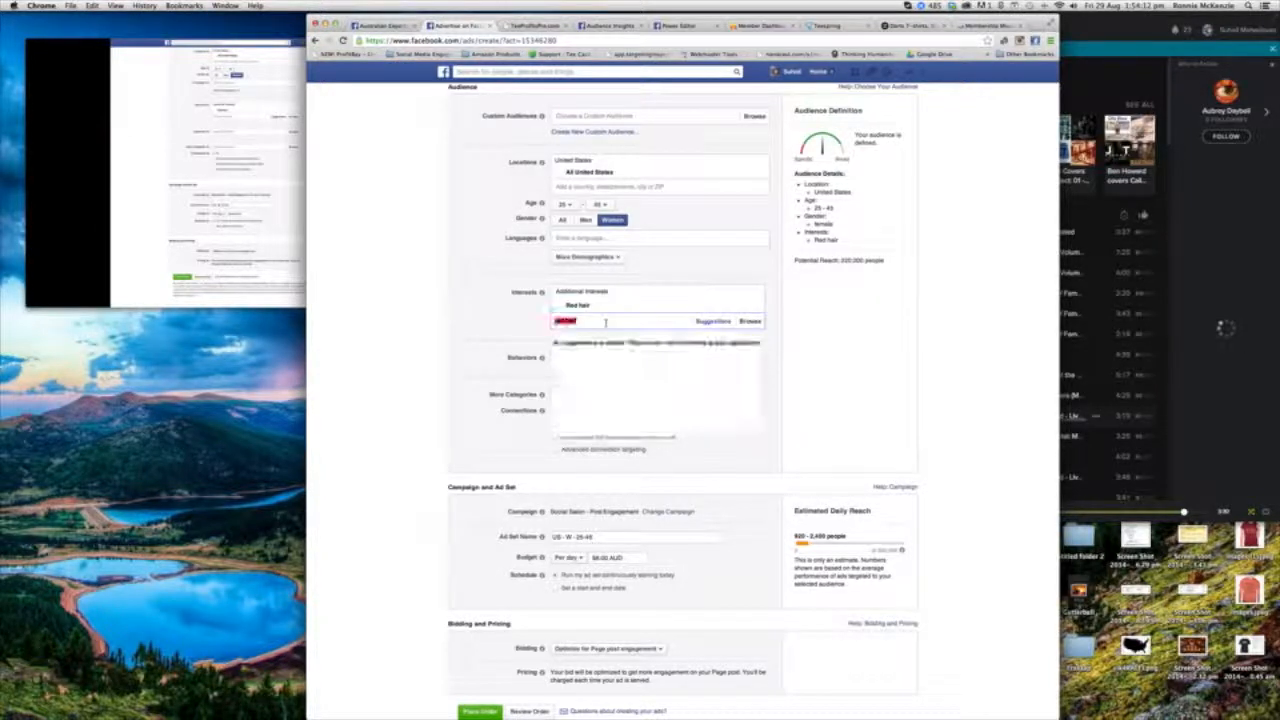
key("BackSpace")
type("red hair")
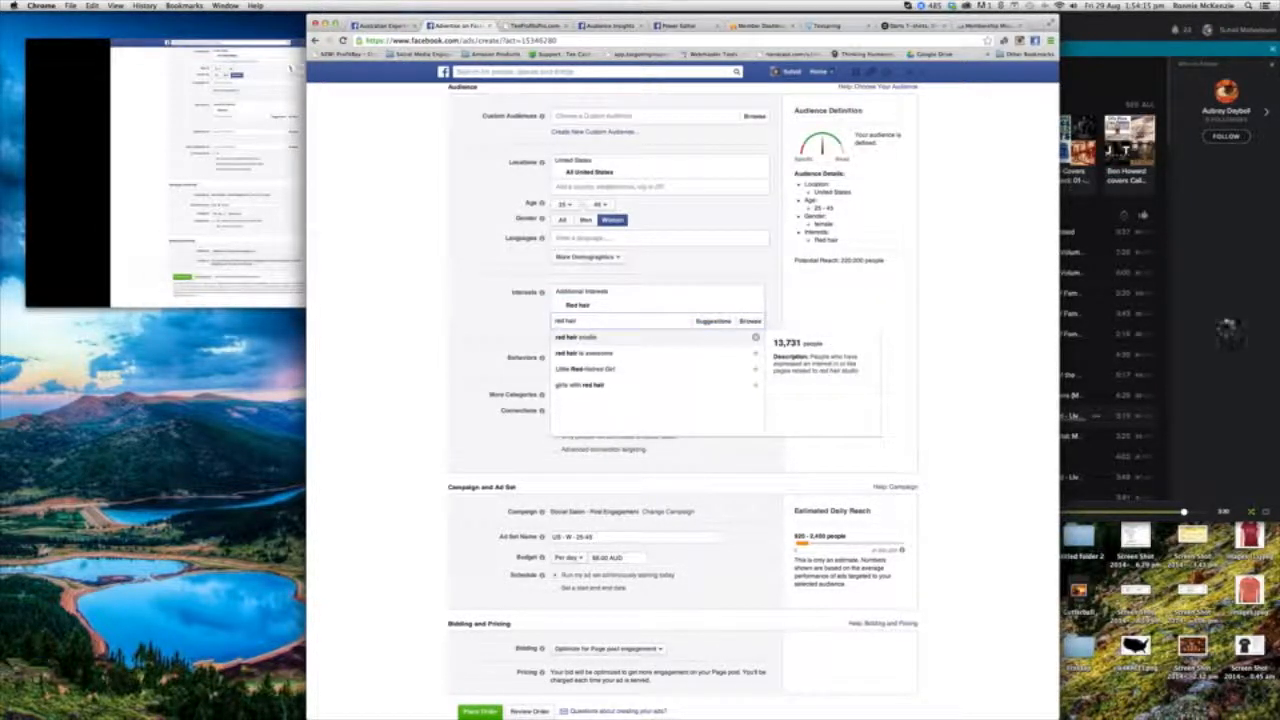
left_click(372, 27)
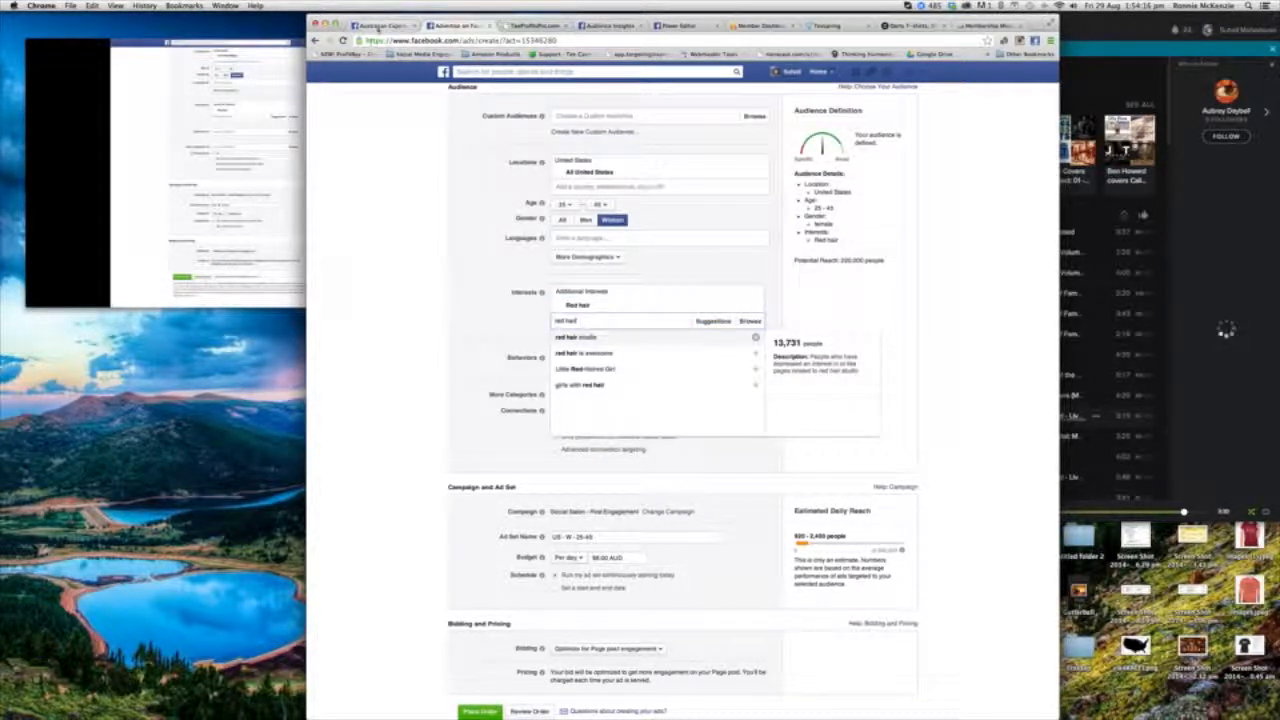
type("is li")
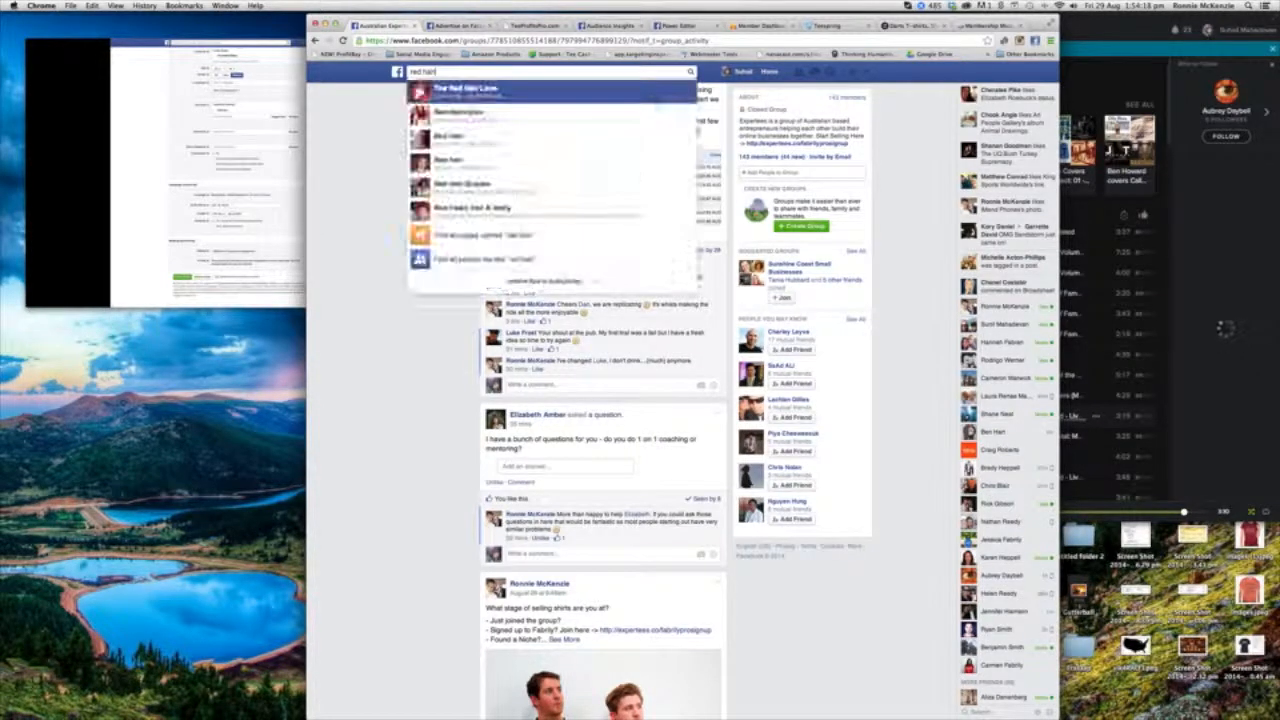
type("wesome")
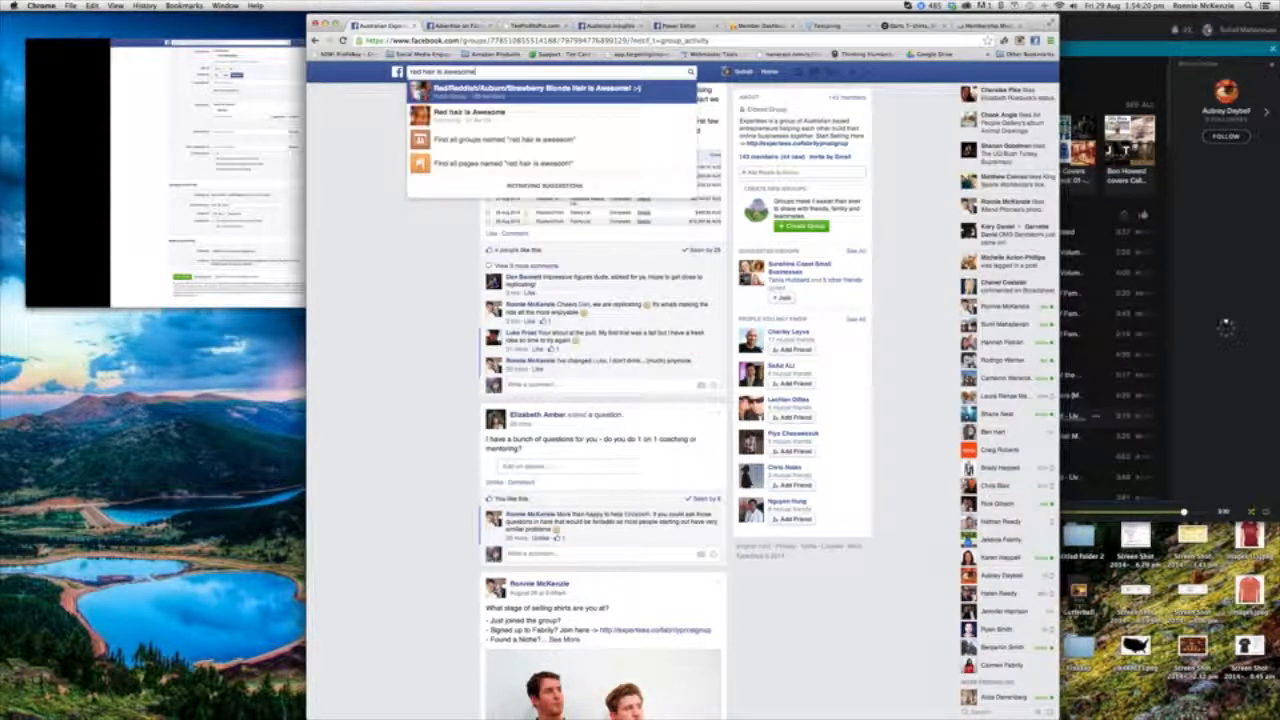
left_click(462, 113)
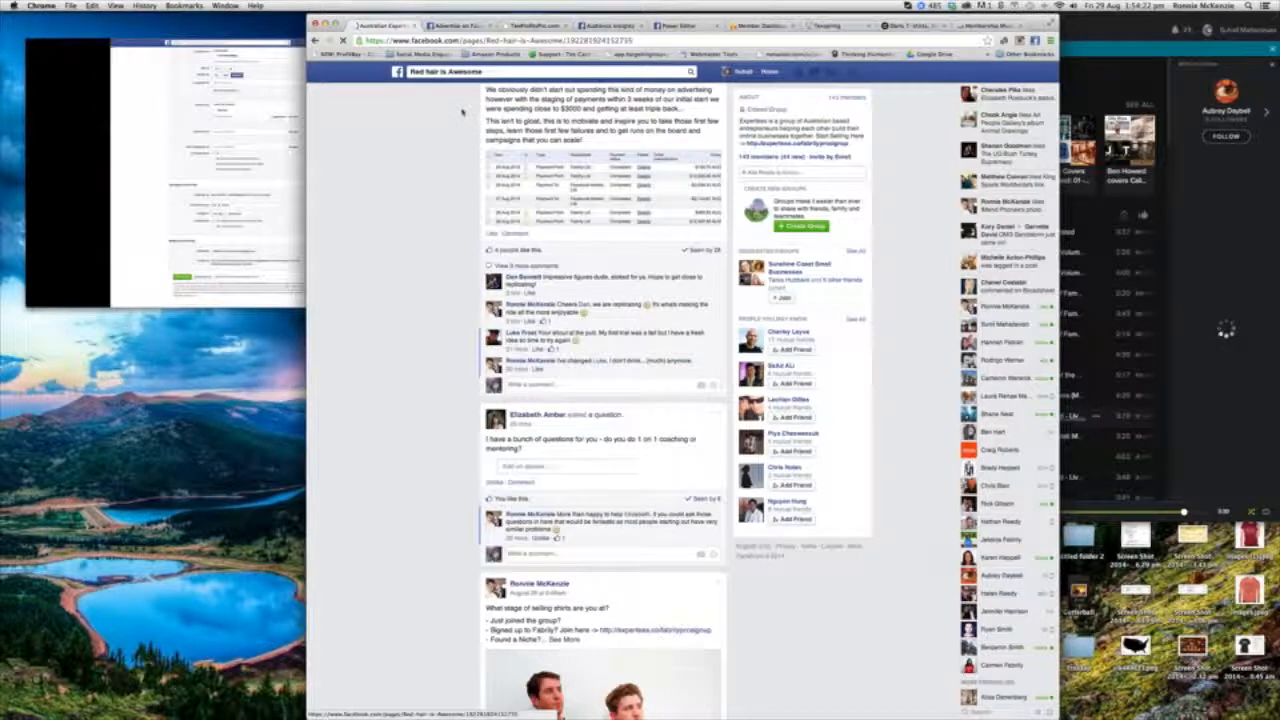
Check the ad form's interest suggestions for "red hair" once more and search Facebook for "girls with".
left_click(458, 27)
left_click(592, 321)
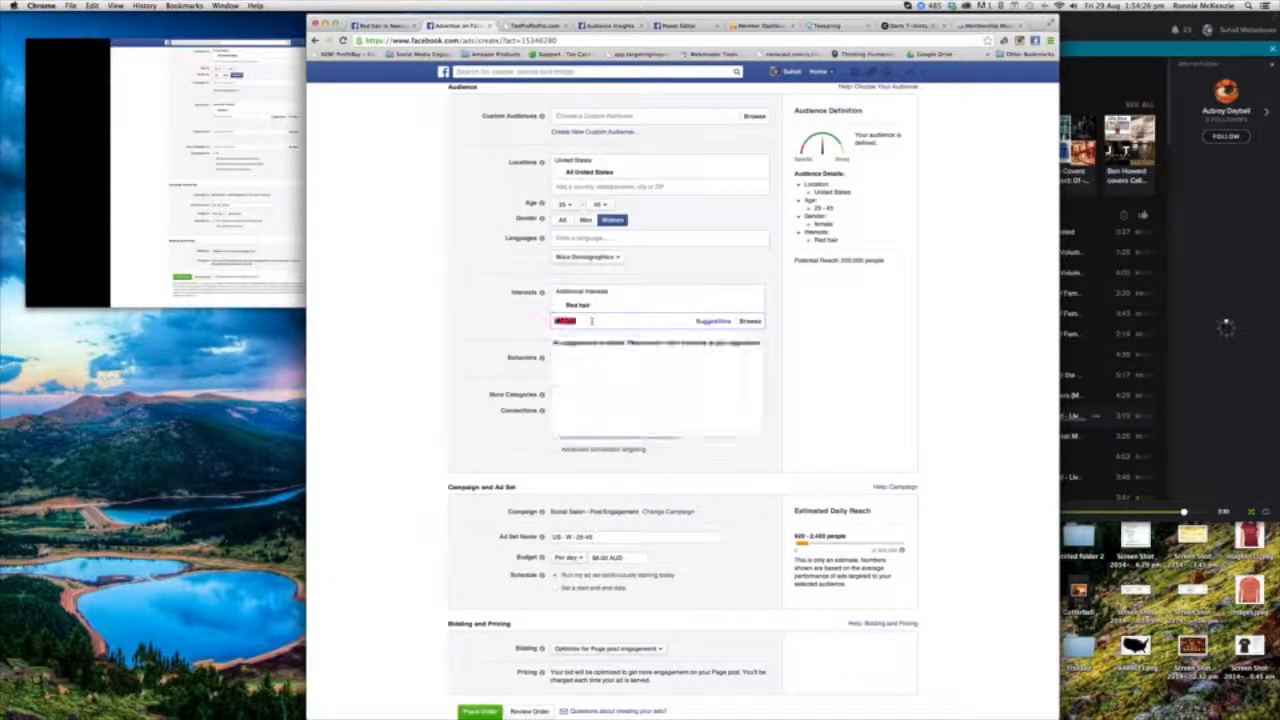
type("red hair")
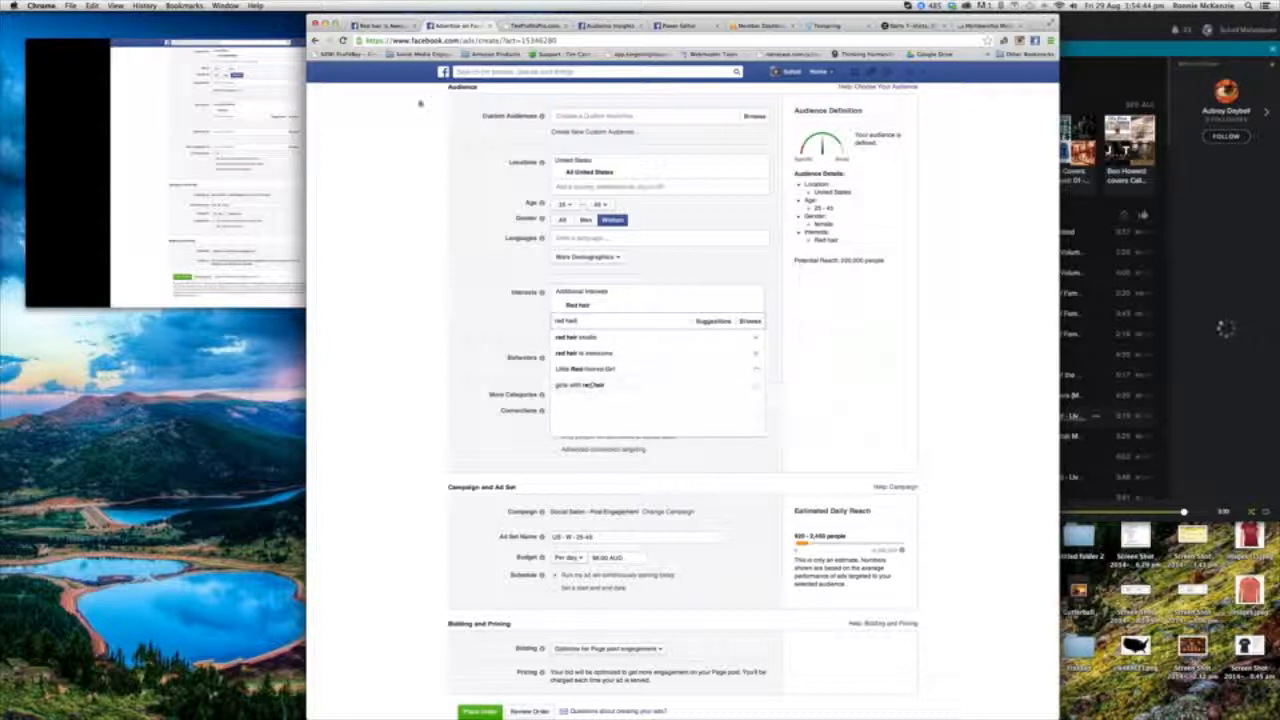
left_click(388, 25)
left_click(440, 71)
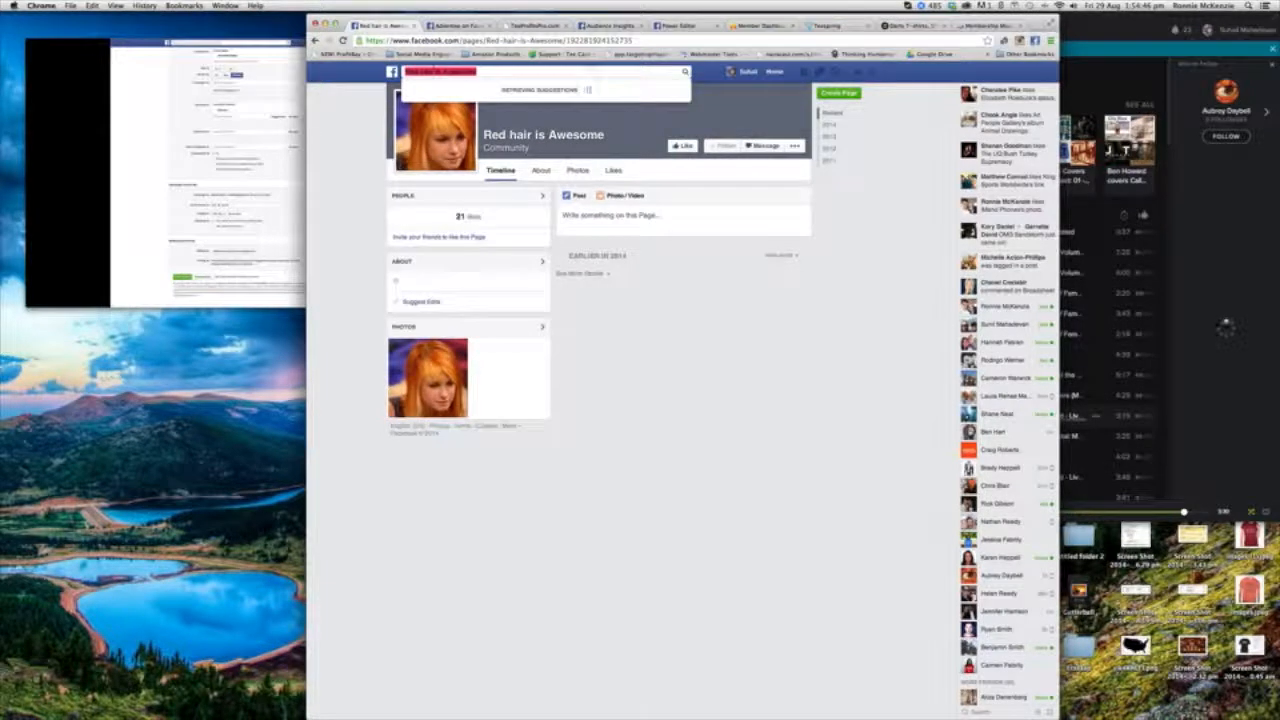
type("girls with")
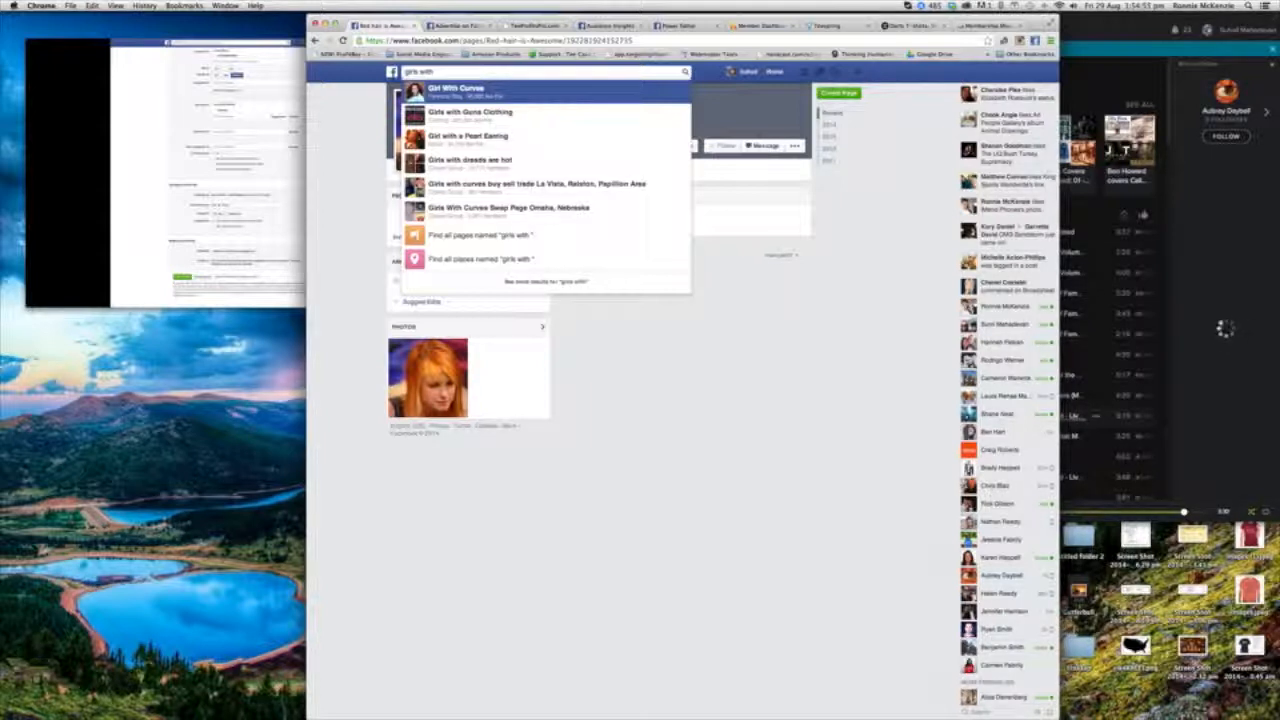
Clear the interest search text in the ad form and view the details of the selected Red hair interest.
left_click(455, 25)
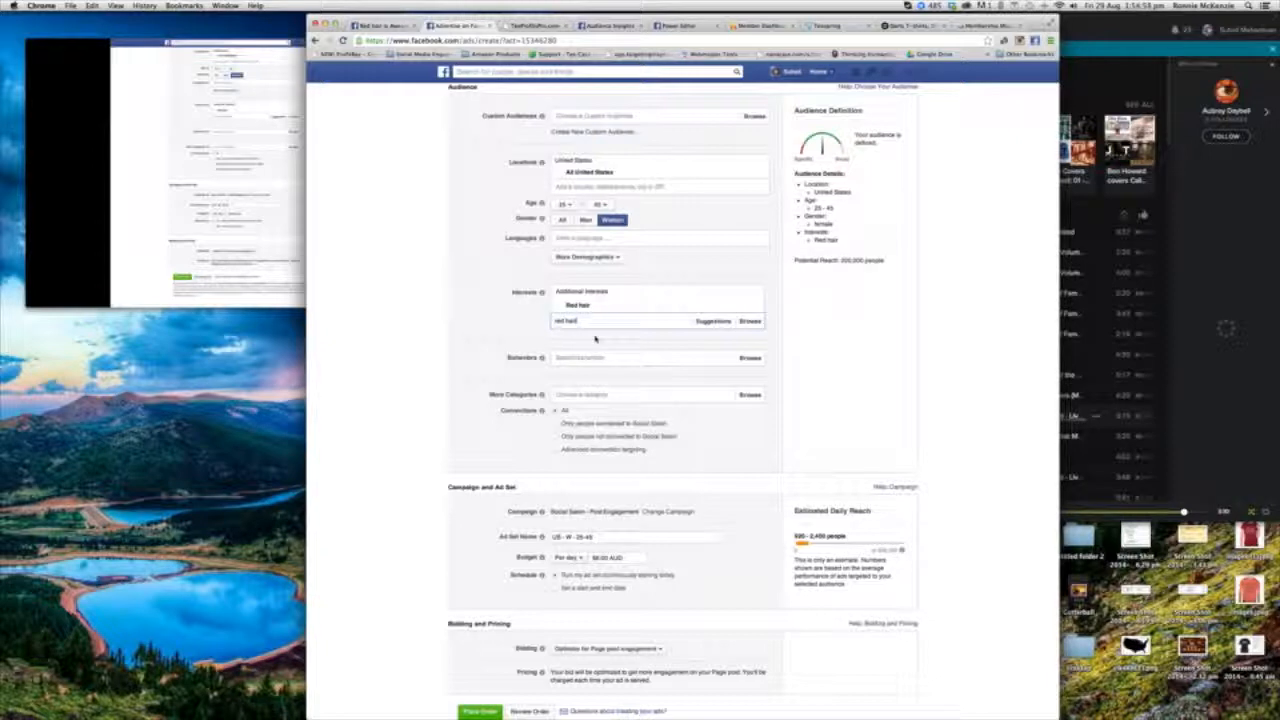
key("BackSpace")
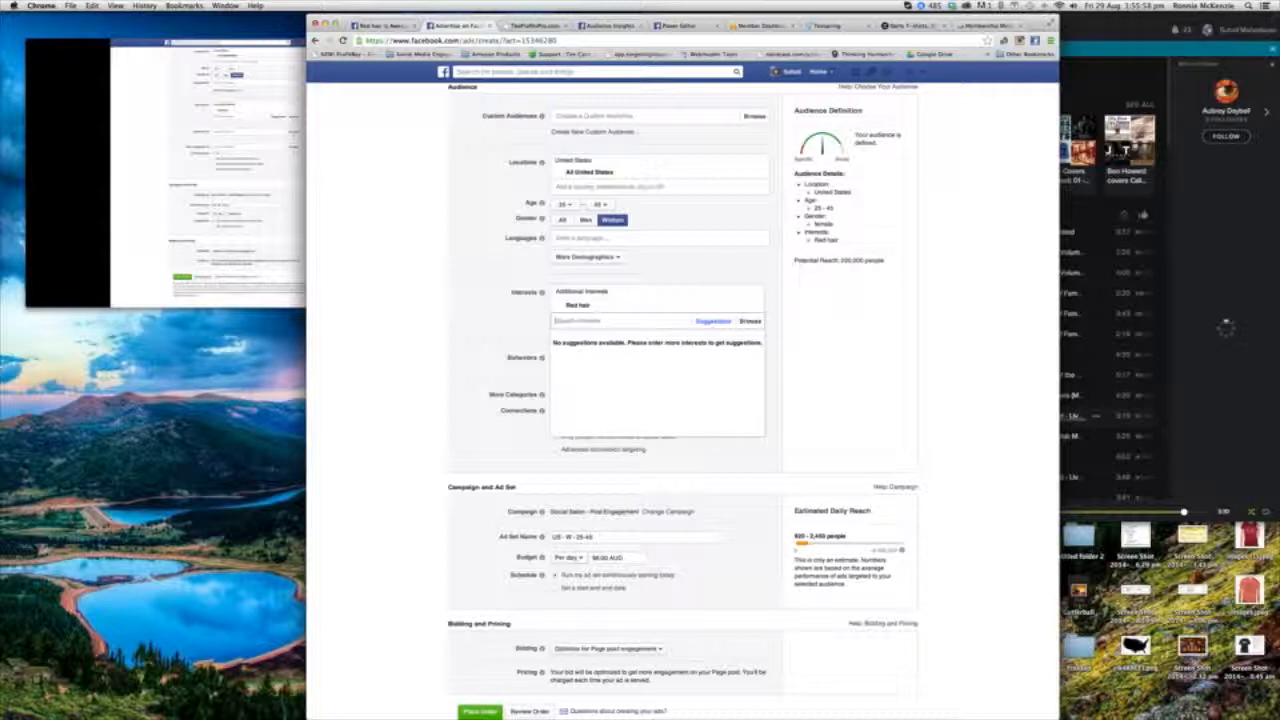
left_click(510, 328)
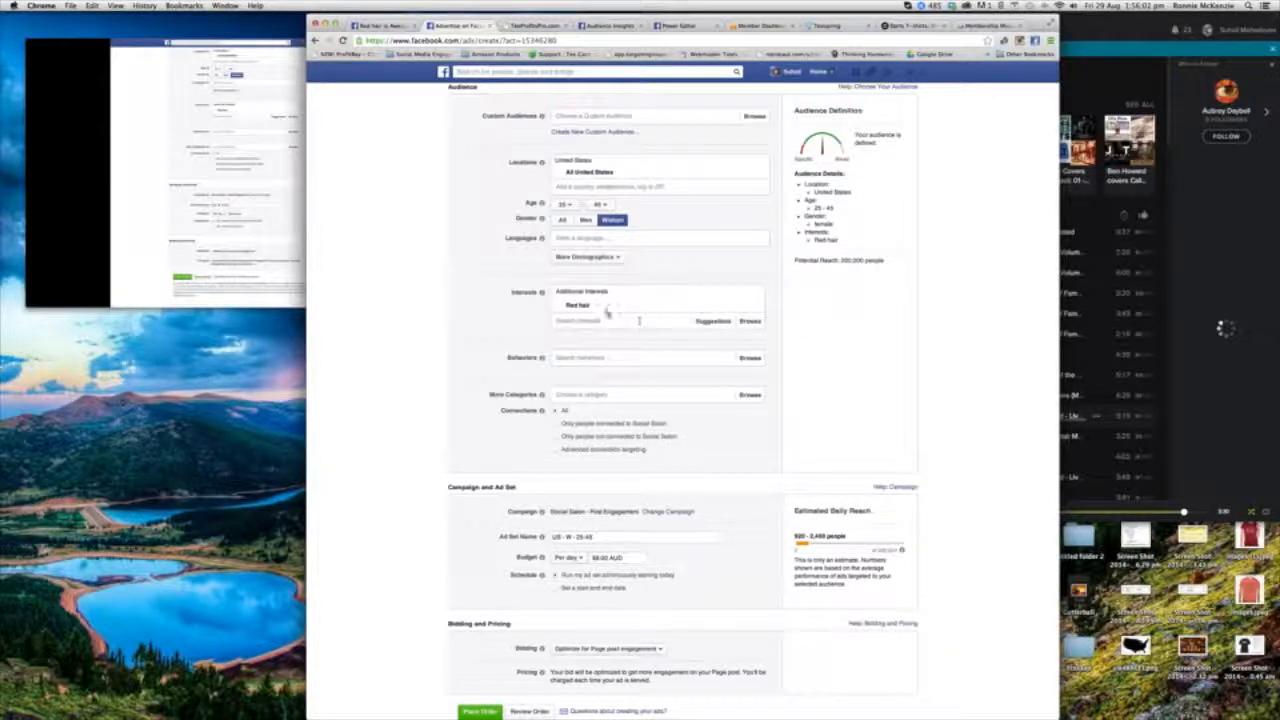
mouse_move(596, 310)
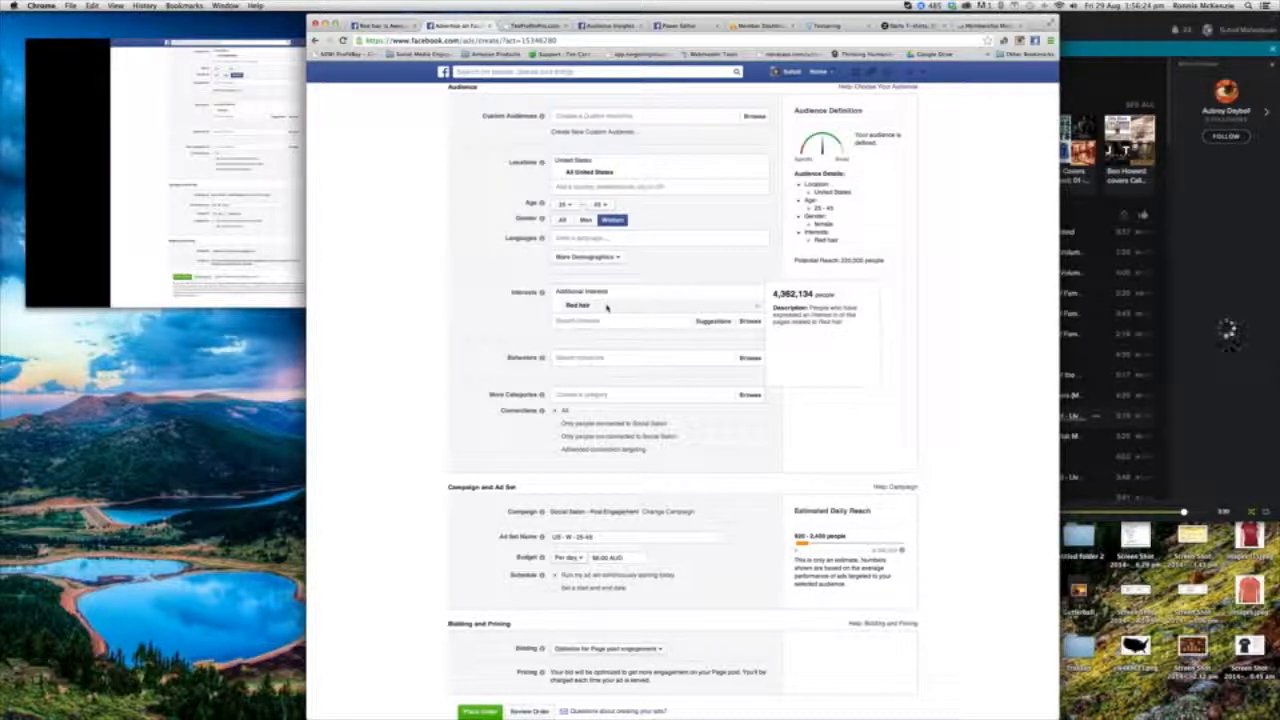
Examine the Digital activities behaviors for the audience, including the Online spenders options, and close the list without adding any.
left_click(590, 358)
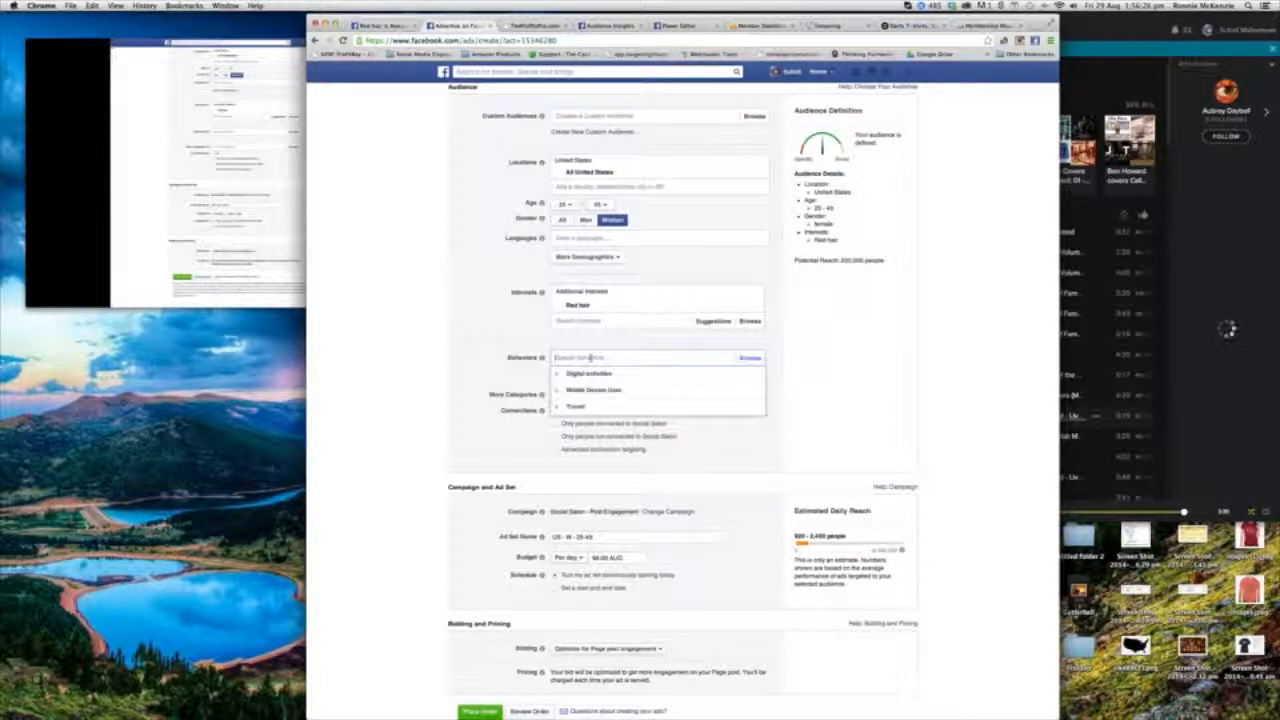
left_click(583, 374)
scroll(590, 400, "down", 2)
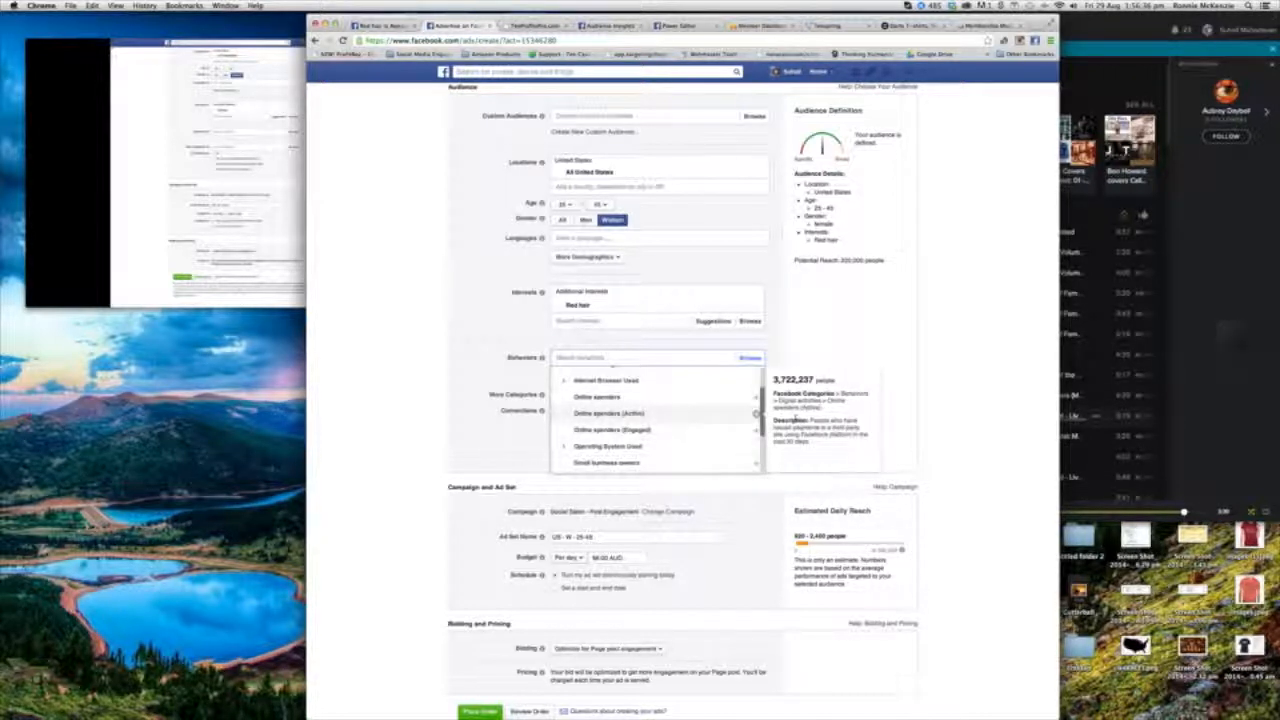
scroll(675, 418, "down", 2)
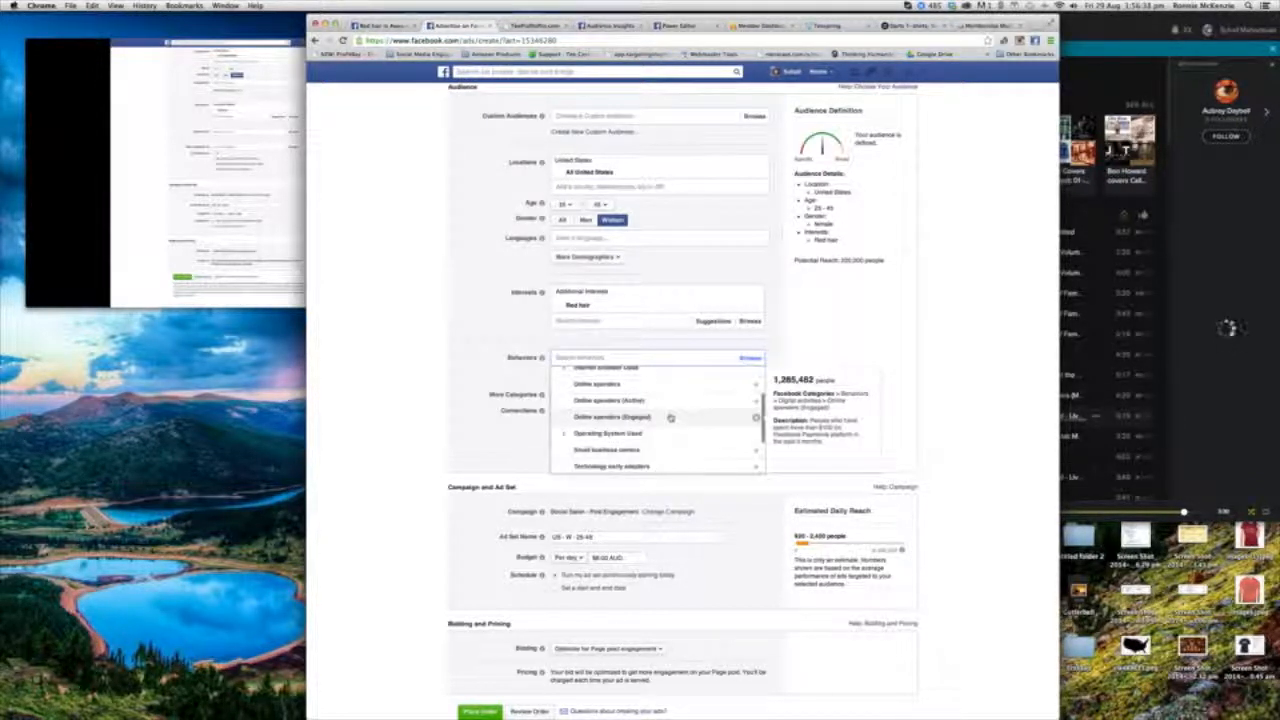
scroll(670, 418, "up", 3)
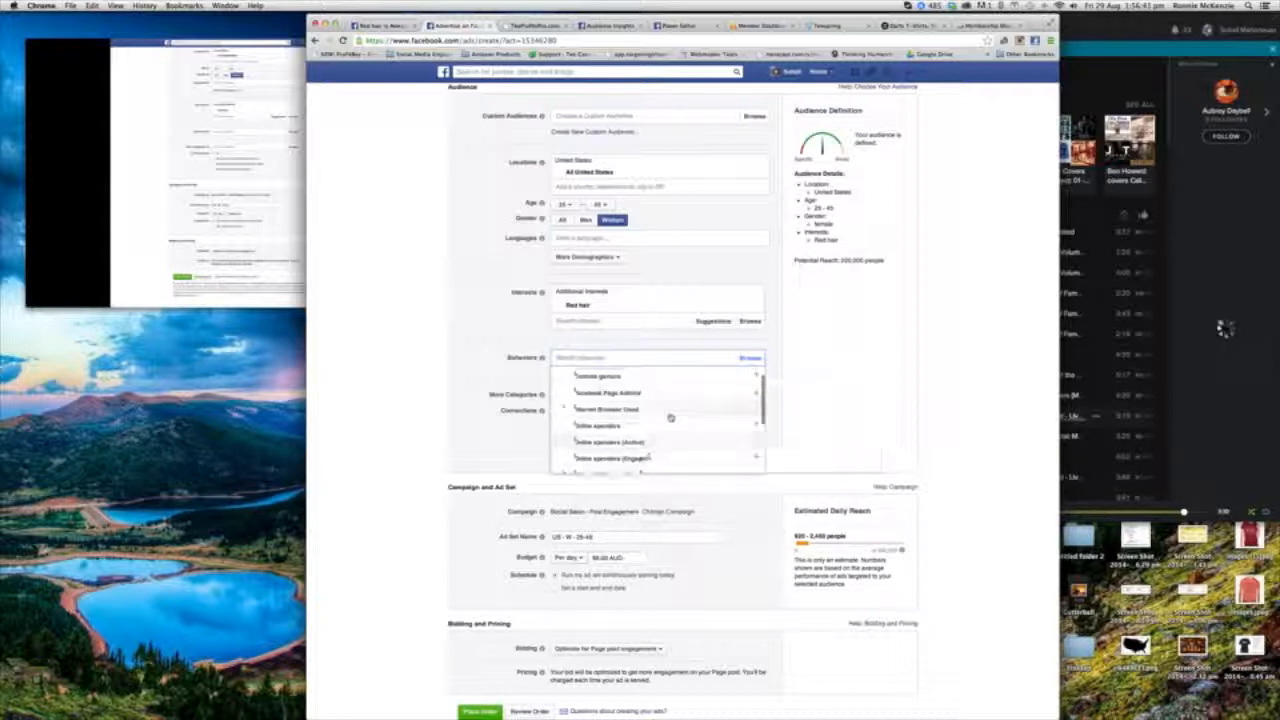
scroll(670, 430, "down", 2)
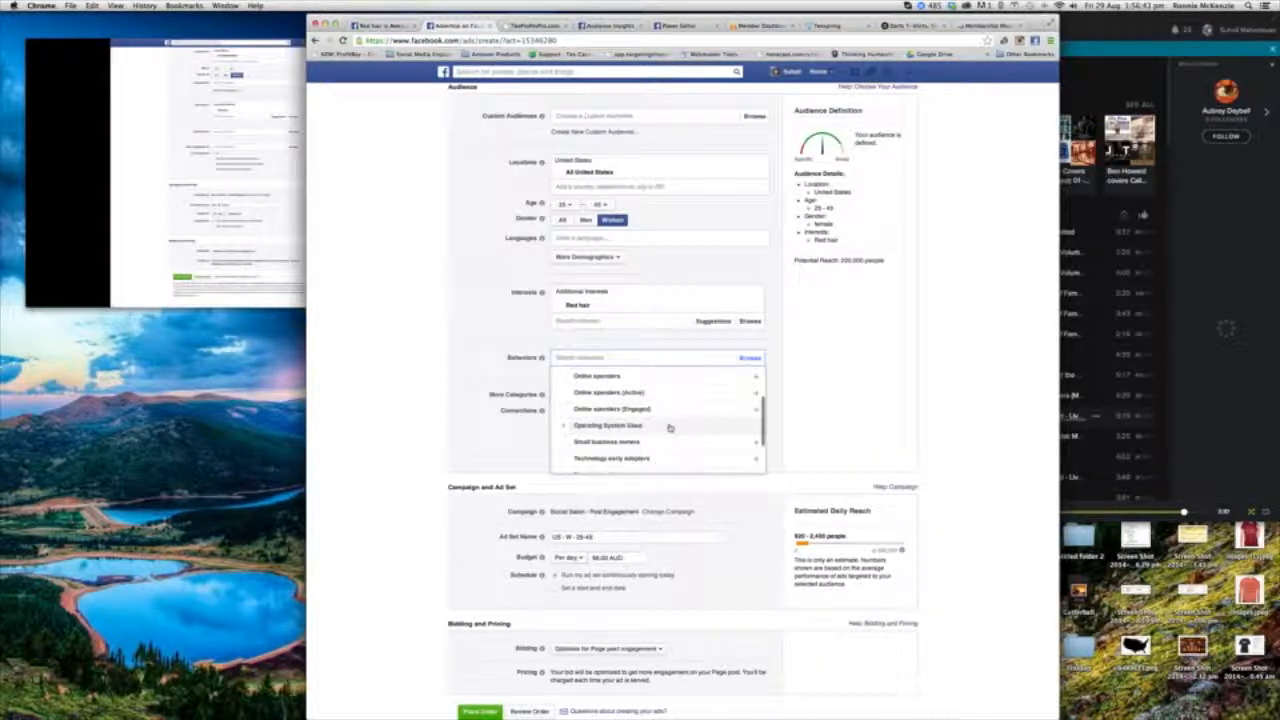
scroll(670, 428, "up", 2)
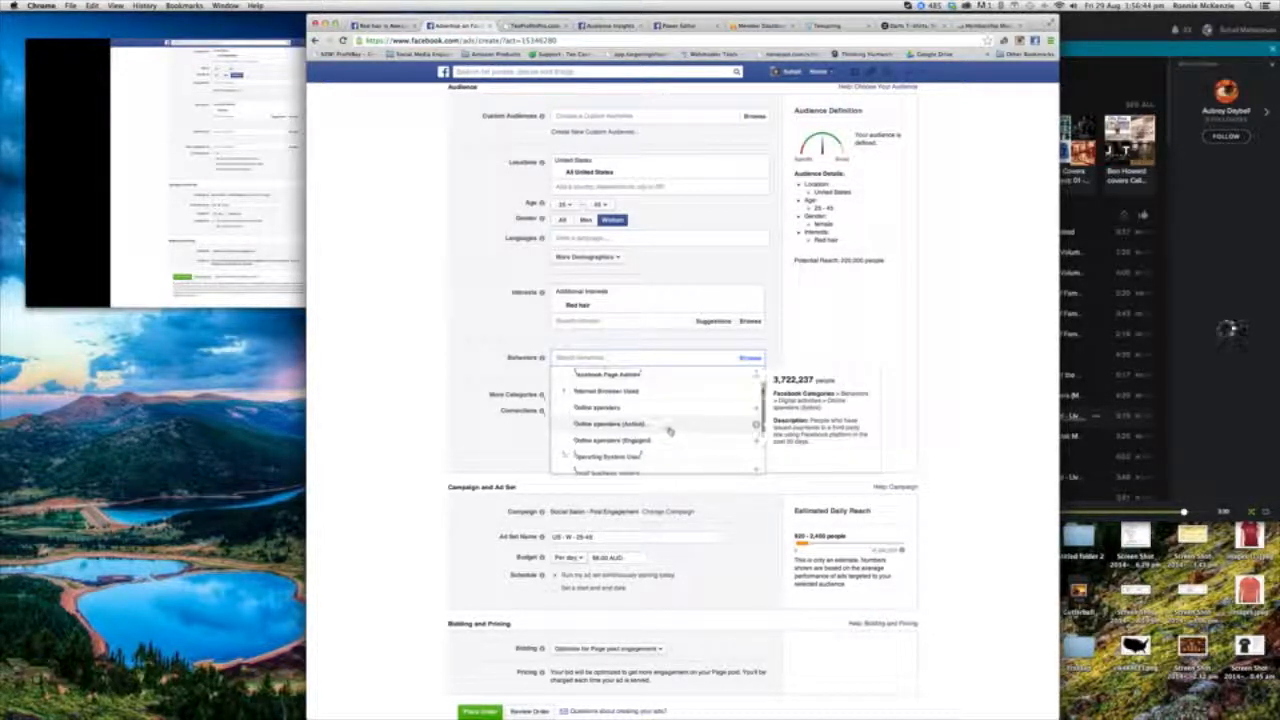
left_click(481, 365)
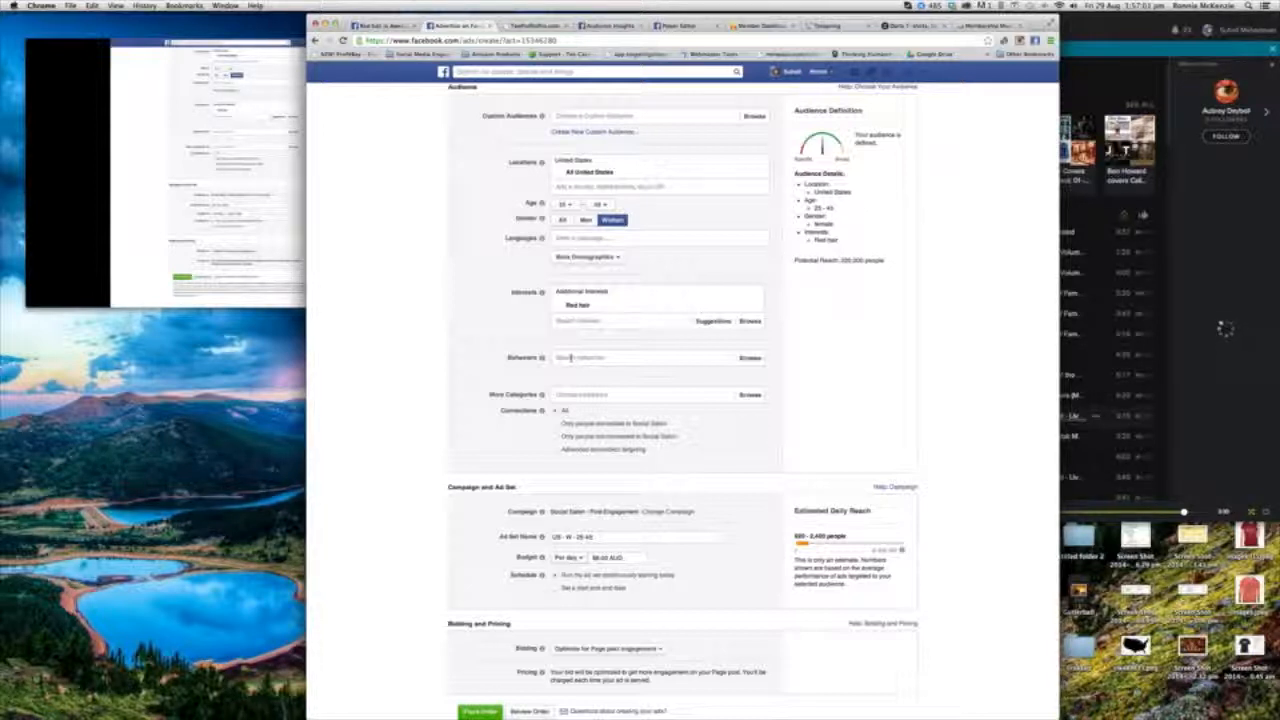
Examine the Facebook Categories among the additional targeting categories and revisit the extra demographic options without adding any.
left_click(580, 394)
left_click(557, 411)
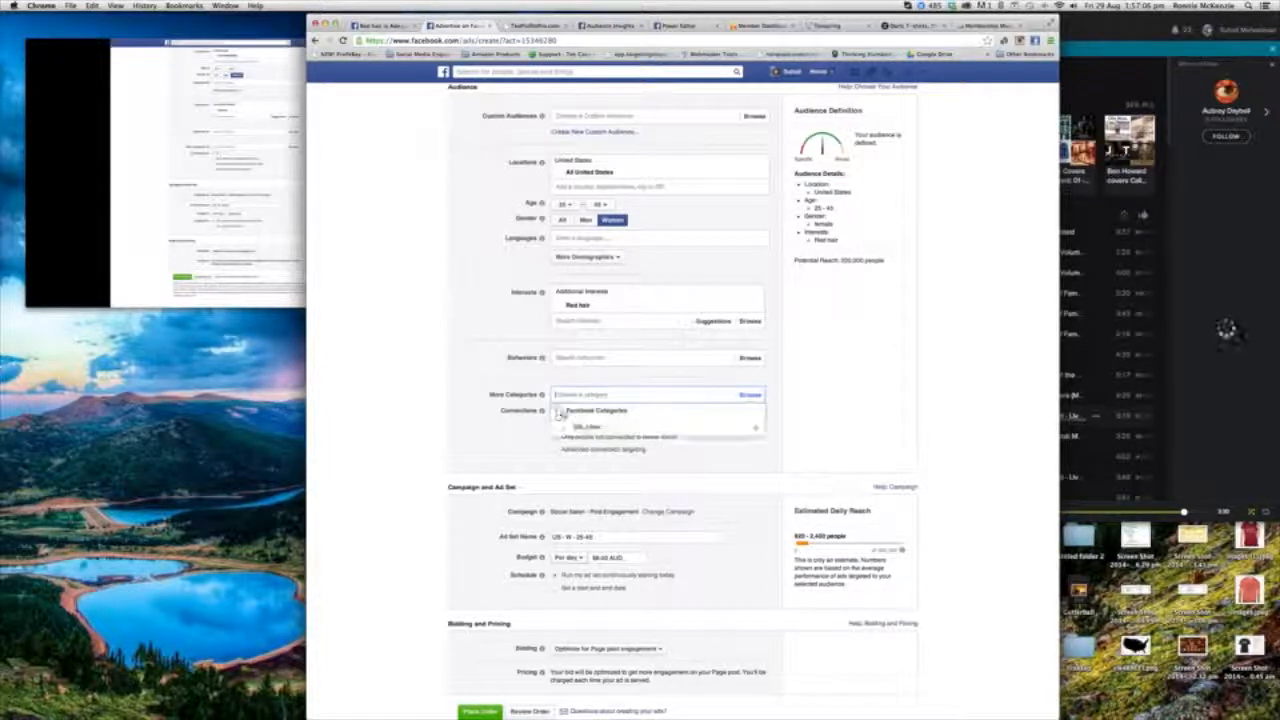
scroll(610, 394, "down", 2)
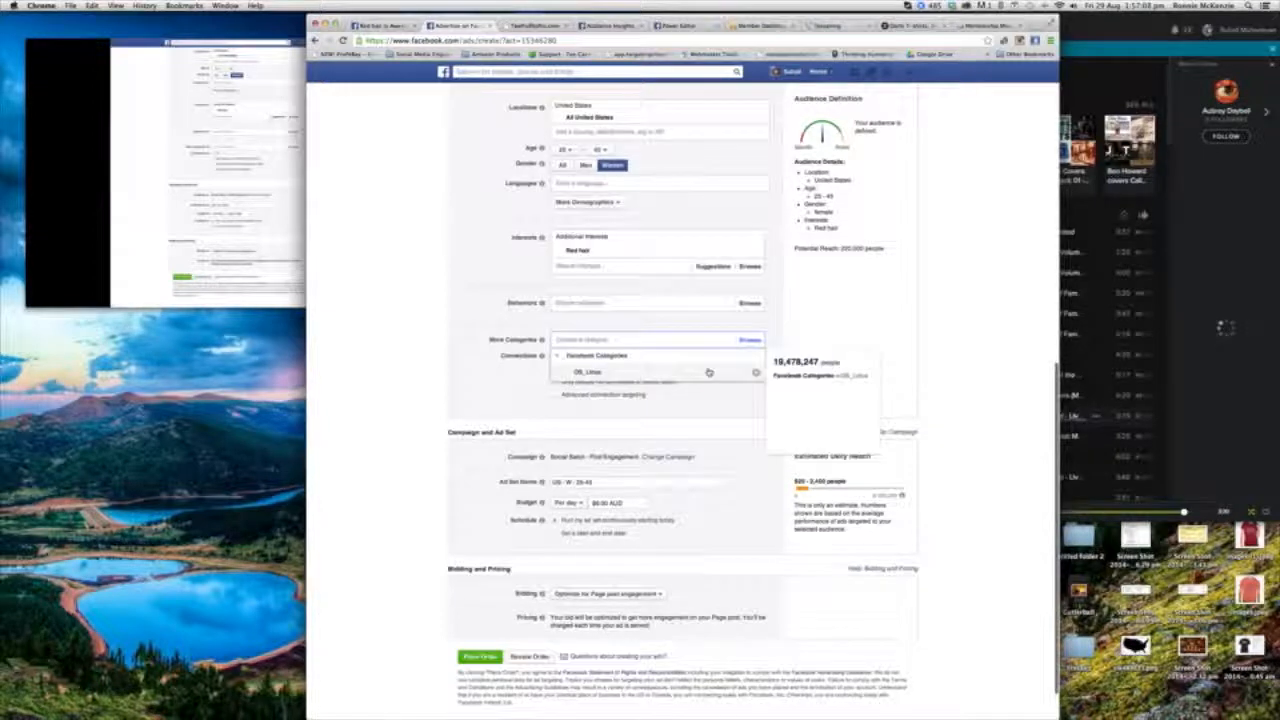
left_click(487, 326)
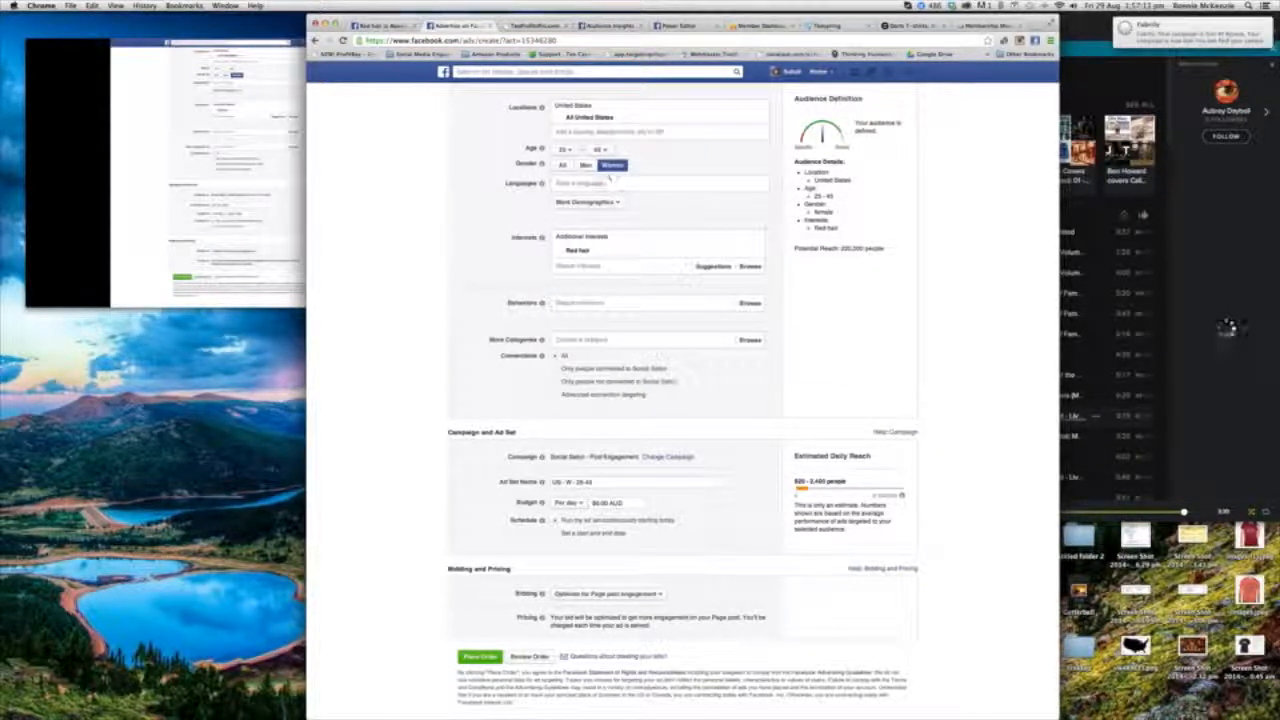
left_click(585, 202)
left_click(512, 226)
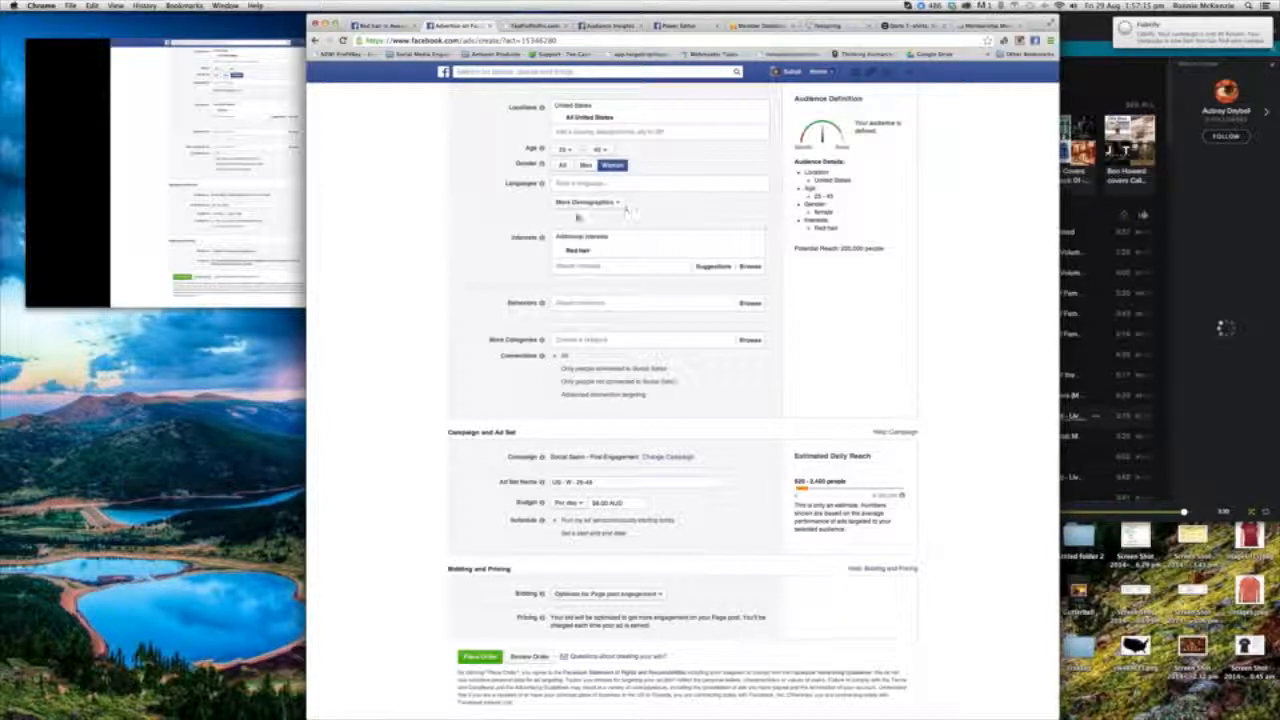